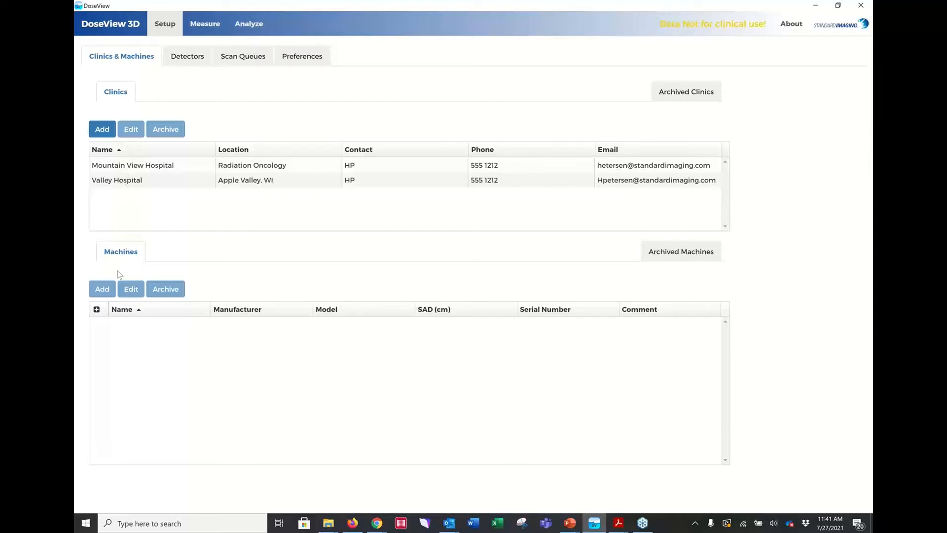
Show the machines of Valley Hospital and look over the blank form for adding a machine, leaving it without saving.
click(117, 183)
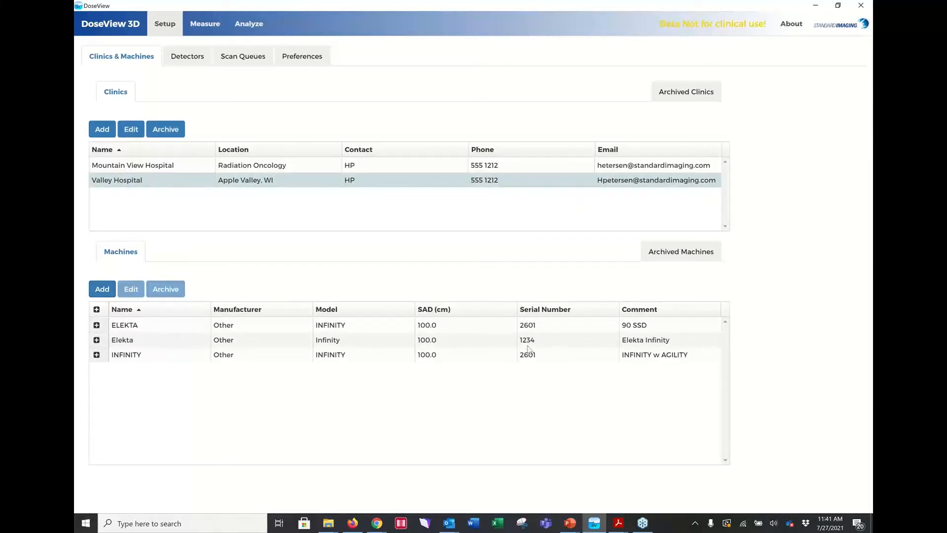
click(103, 290)
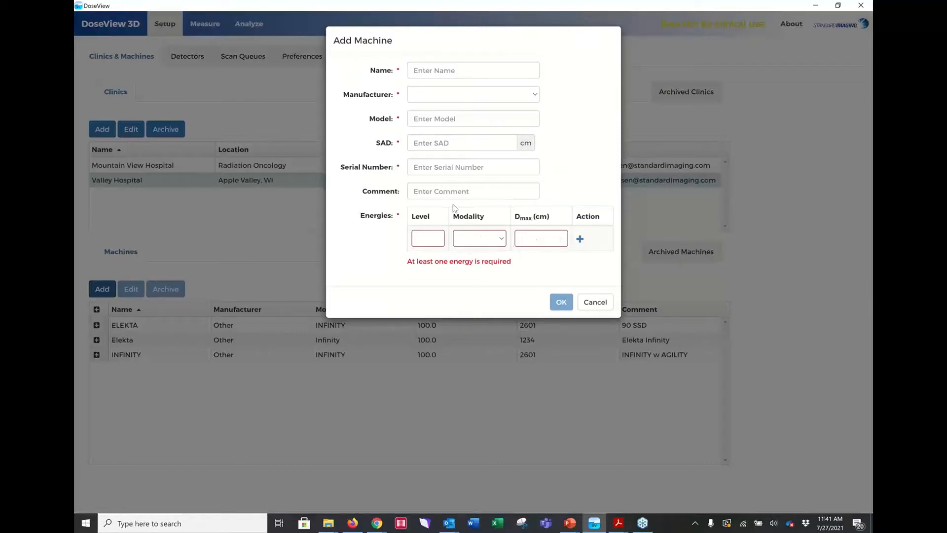
click(591, 303)
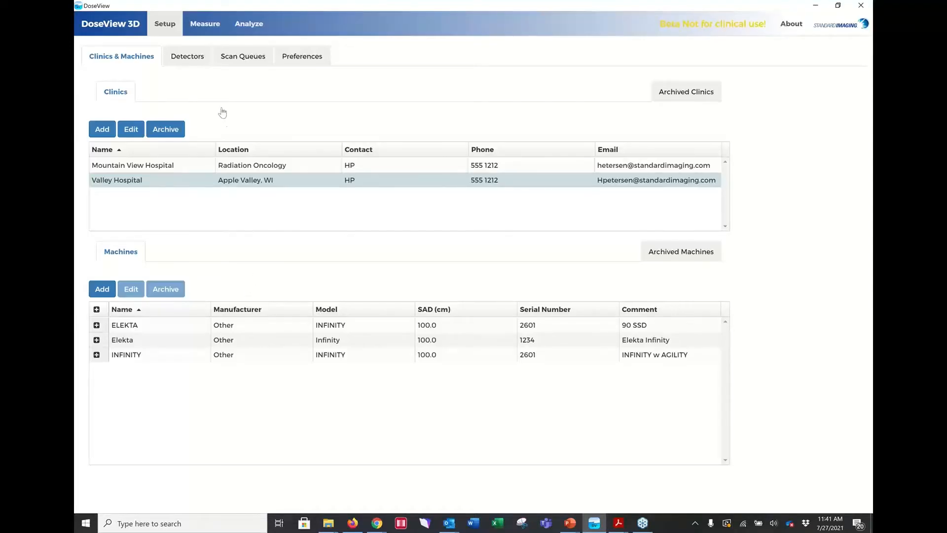
Review the list of configured detectors and the output format preferences.
click(193, 58)
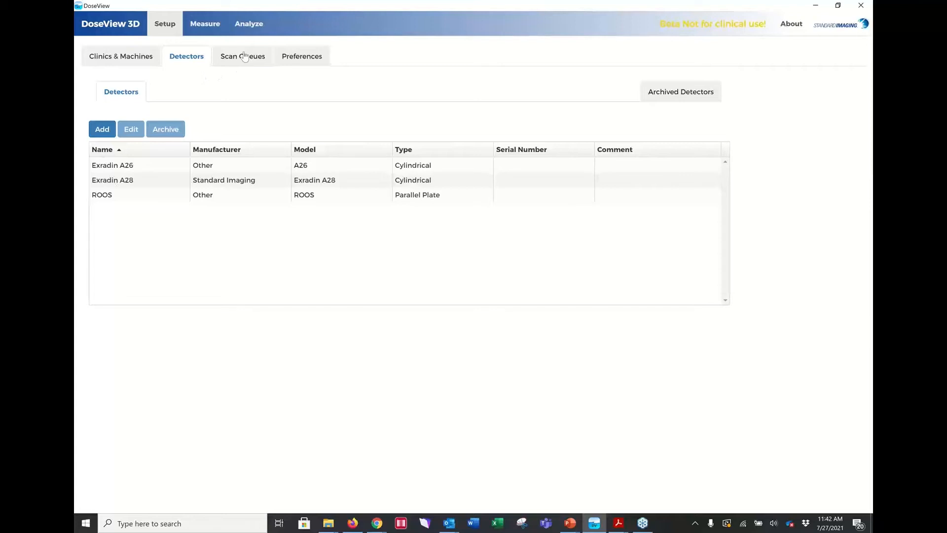
click(303, 58)
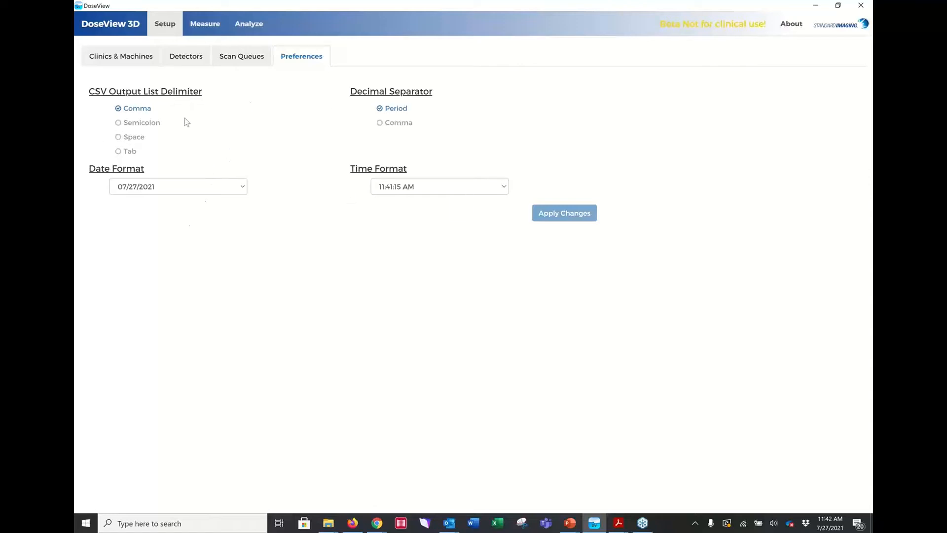
Start a new scan queue named test and select the 6 MV energy for it.
click(242, 59)
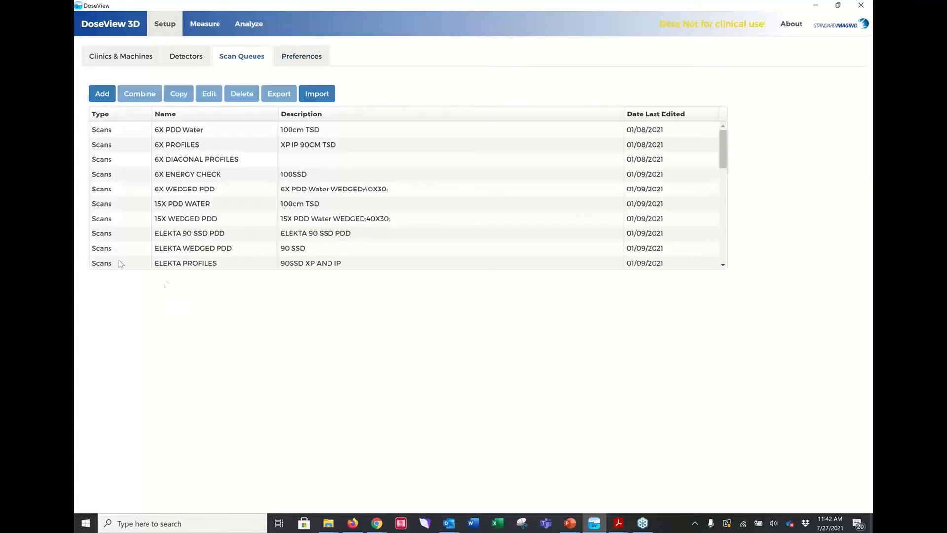
click(103, 95)
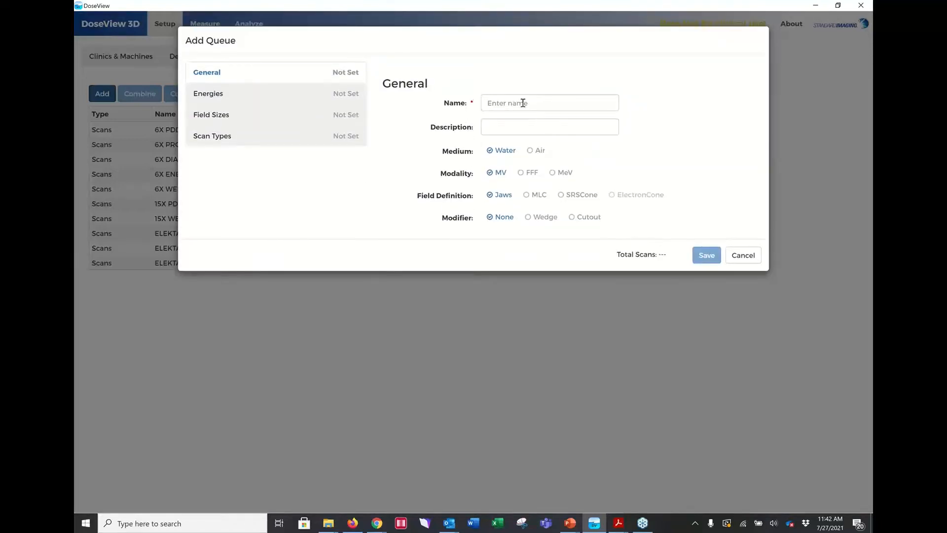
click(523, 103)
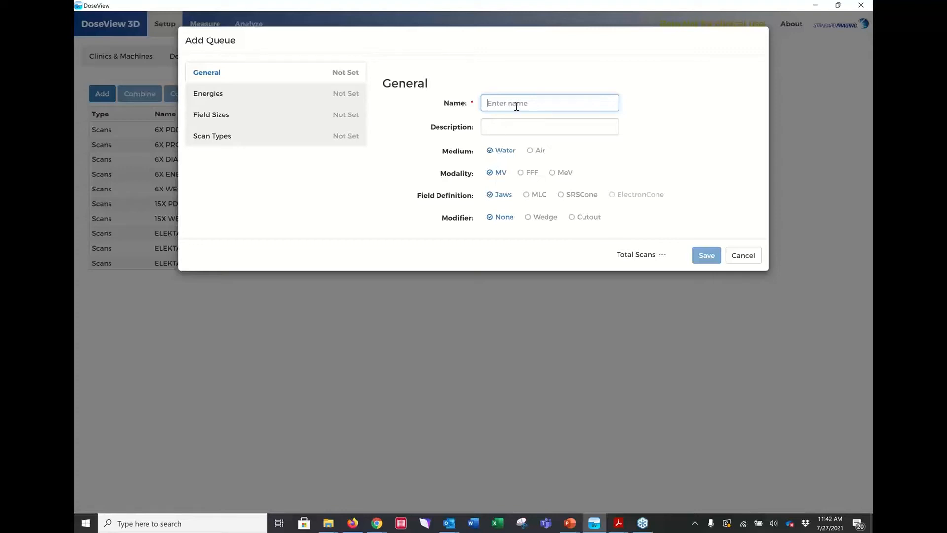
text(test)
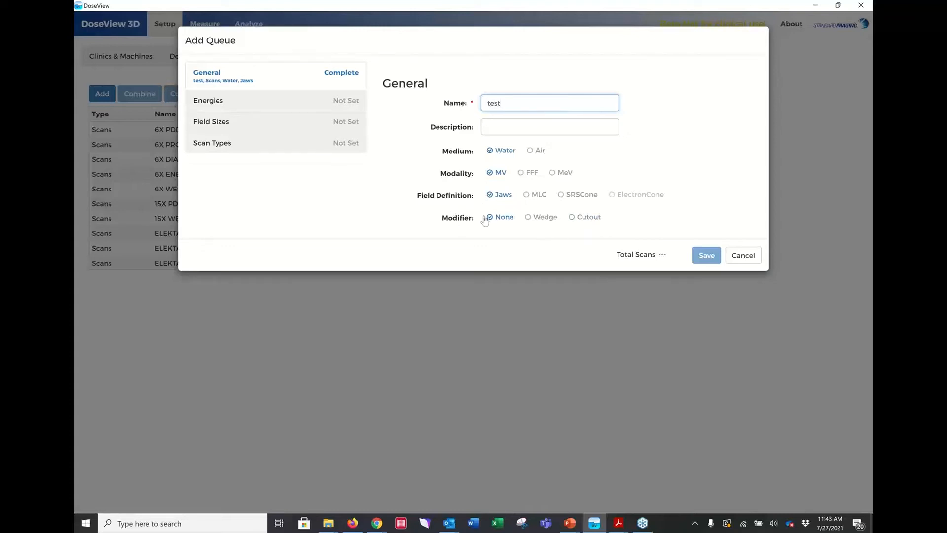
click(238, 101)
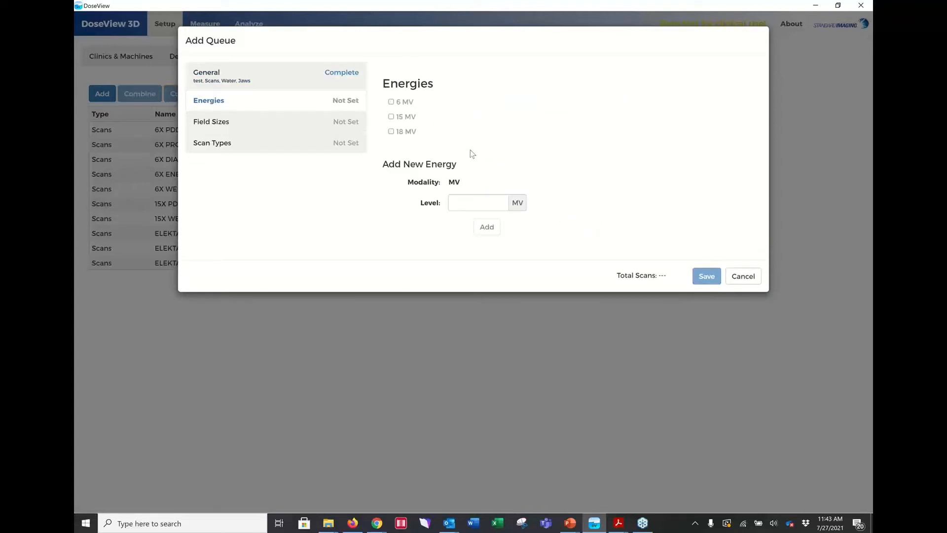
click(392, 102)
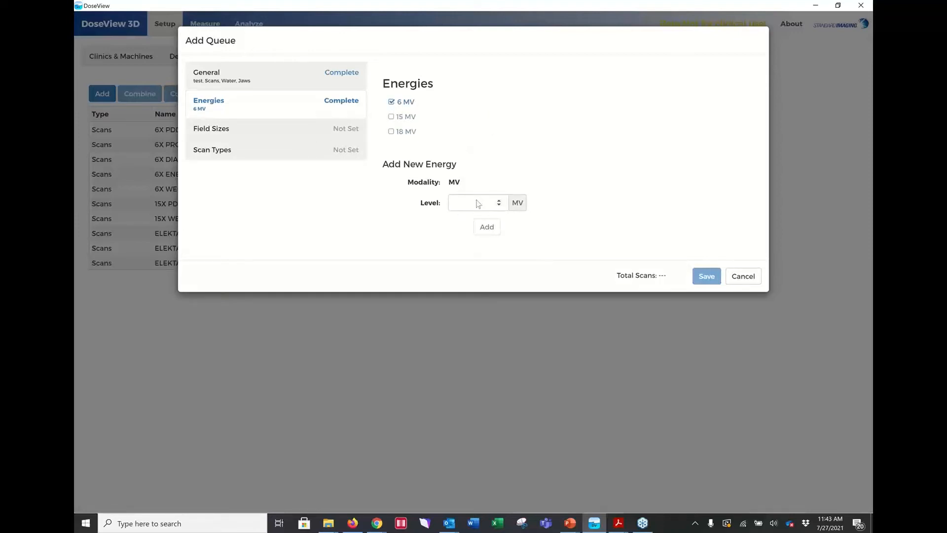
Select field sizes 5 x 5 and 15 x 15 and the scan types CrossPlane, InPlane and Depth for the new queue.
click(222, 129)
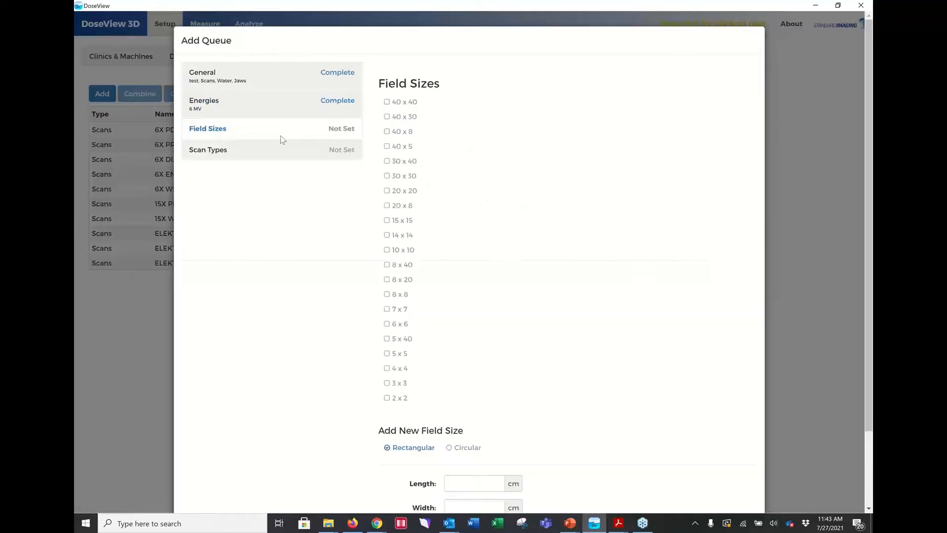
click(388, 353)
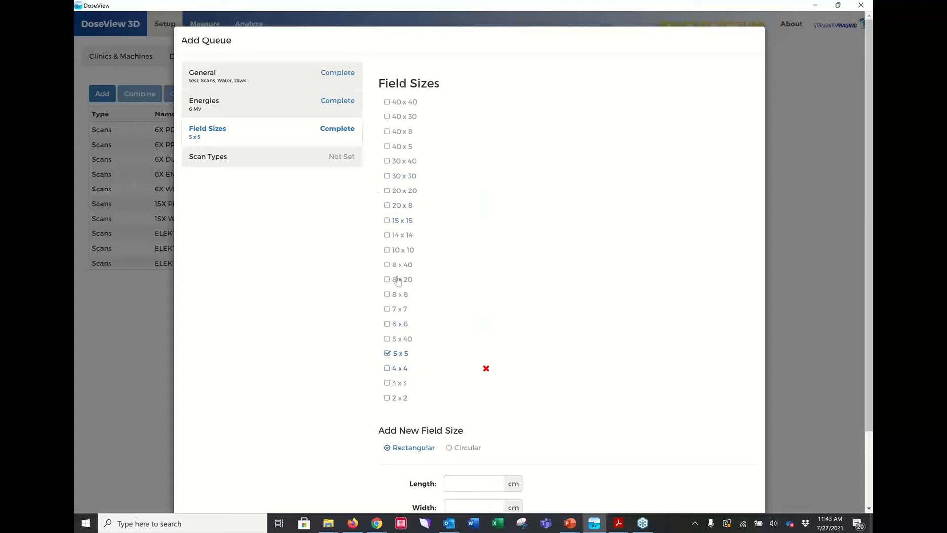
click(387, 220)
click(221, 158)
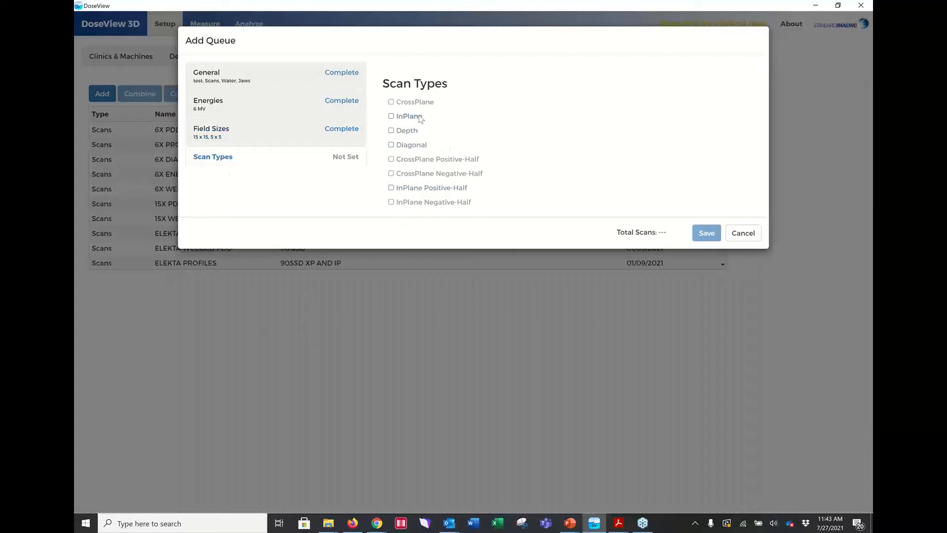
click(392, 102)
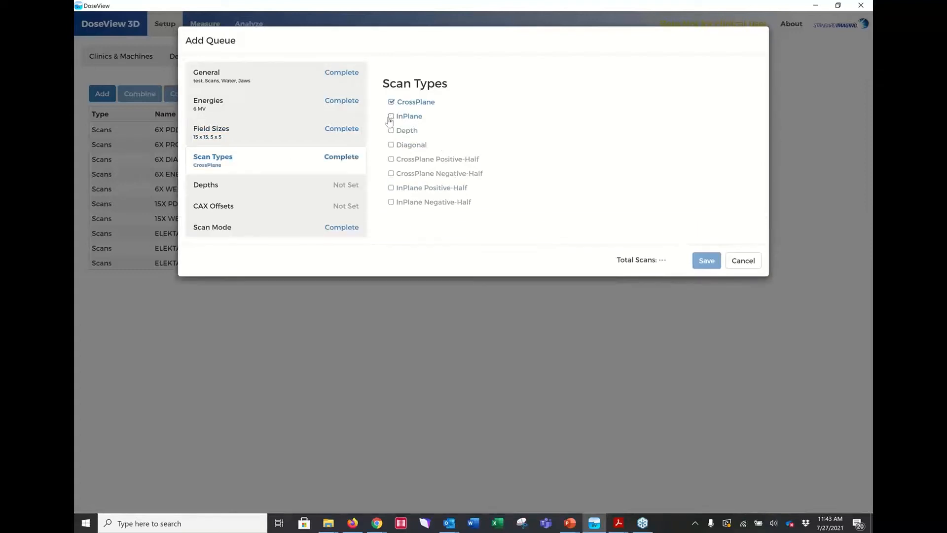
click(391, 117)
click(391, 131)
Select depths of 0.00, 1.60, 10.00 and 30.00 cm and a CAX offset of 0.00 cm for the queue.
click(291, 185)
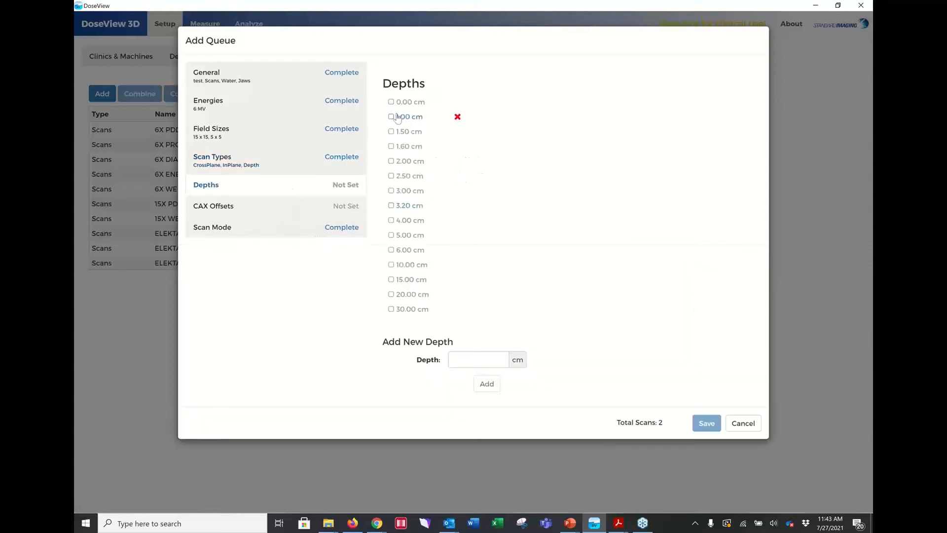
click(392, 102)
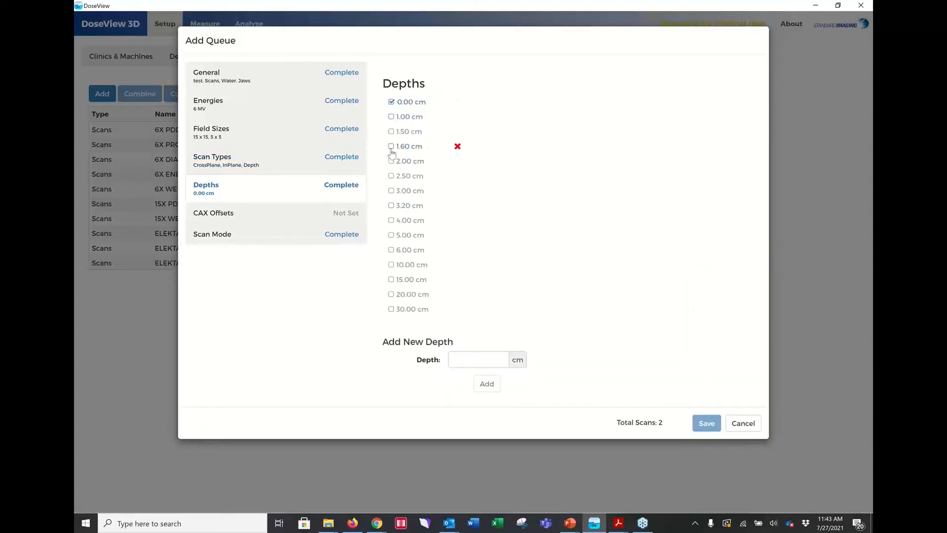
click(392, 147)
click(392, 266)
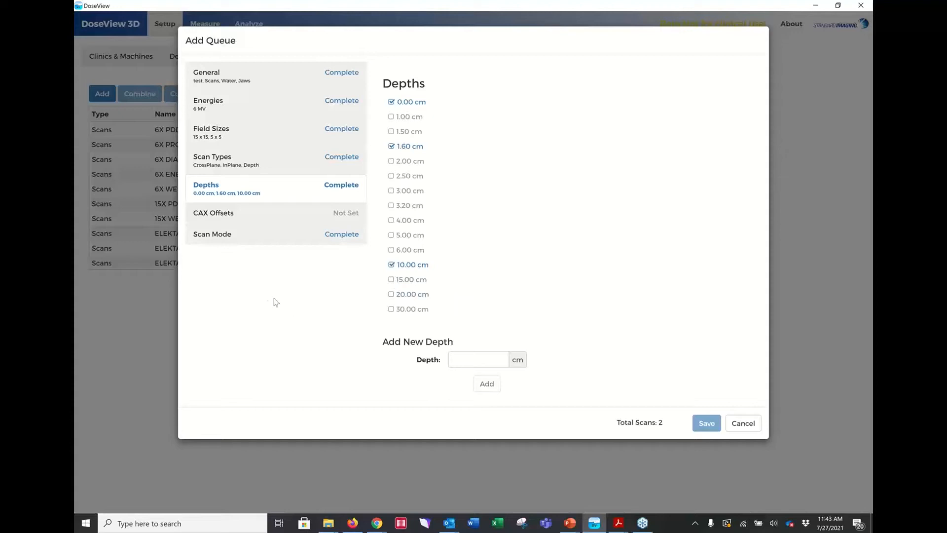
click(390, 310)
click(226, 215)
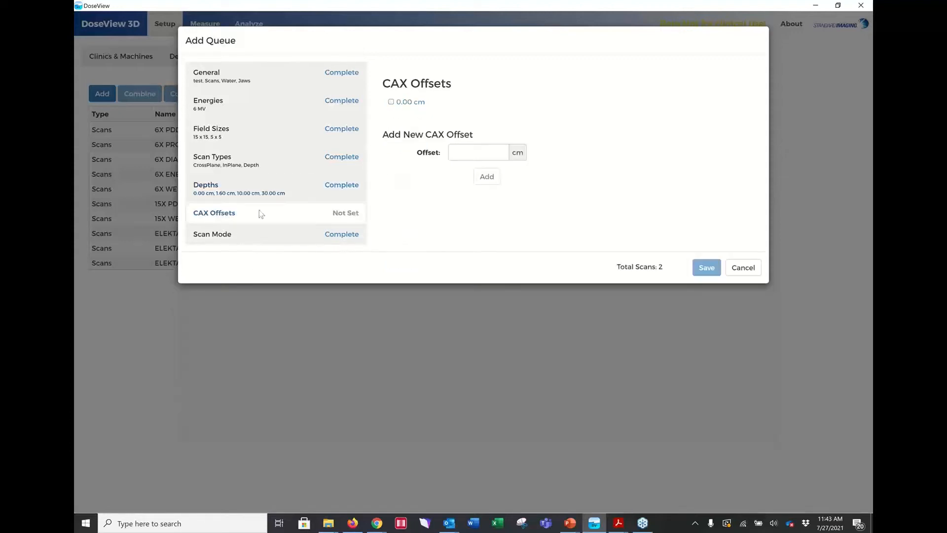
click(391, 103)
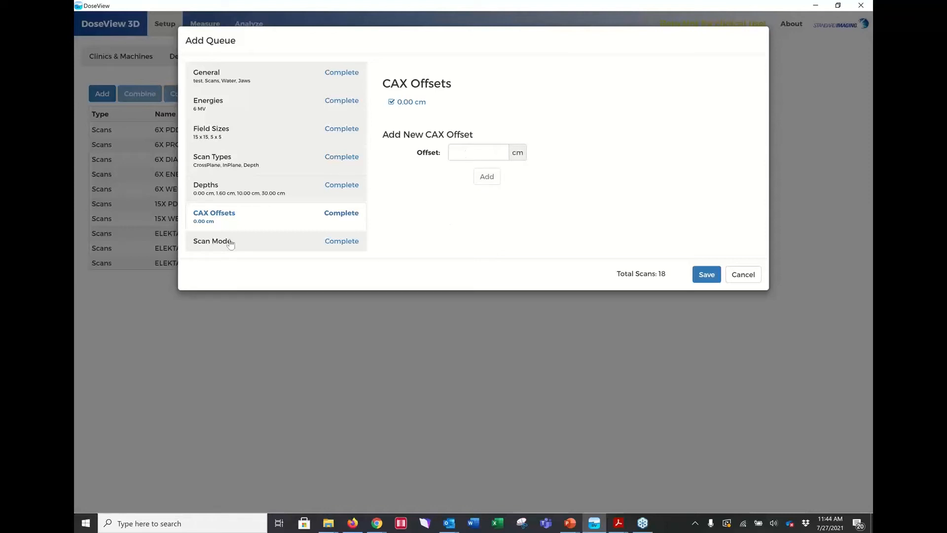
Switch the queue's profile scan mode to multiple zones, and discard the new queue without saving.
click(246, 245)
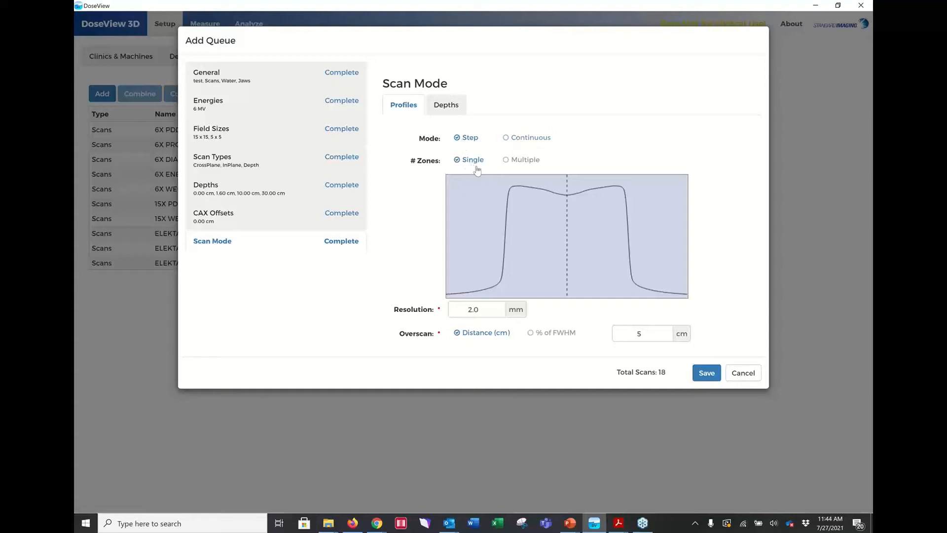
click(506, 159)
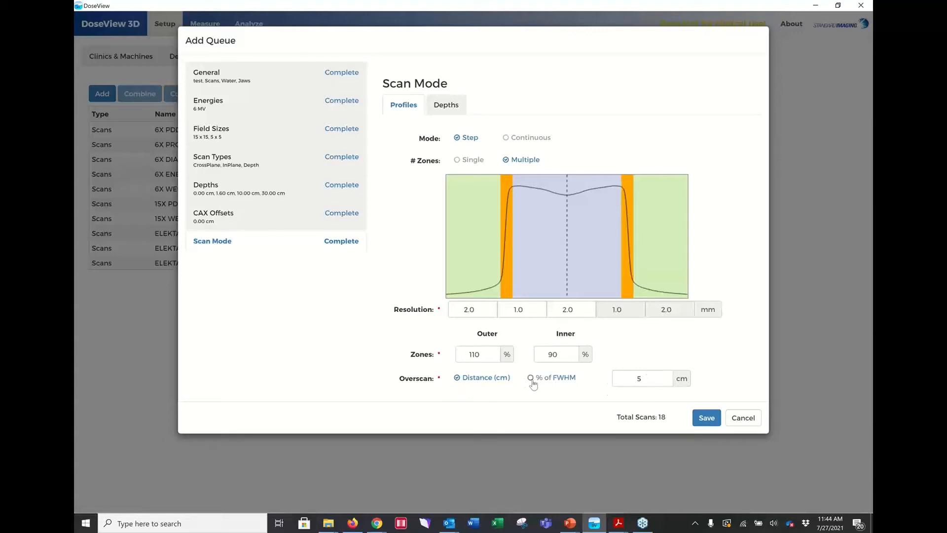
click(748, 421)
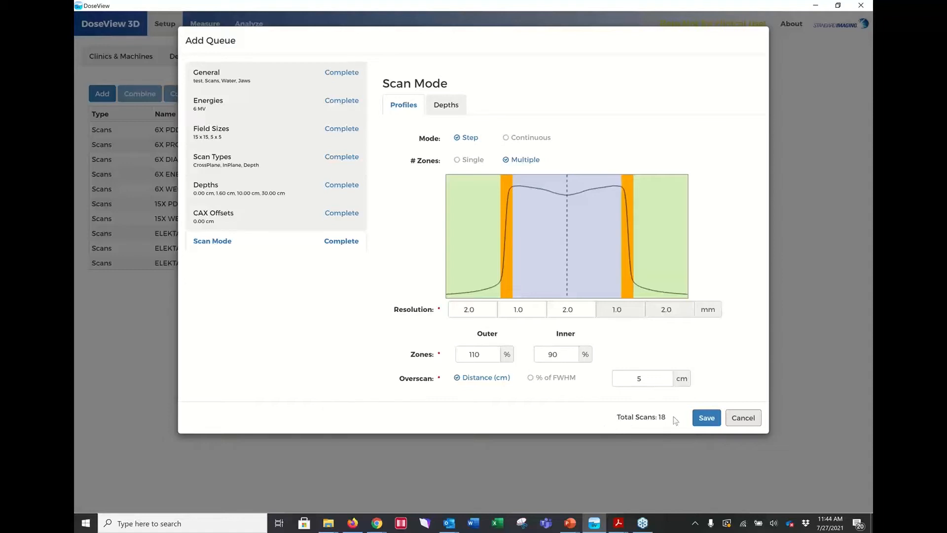
click(743, 418)
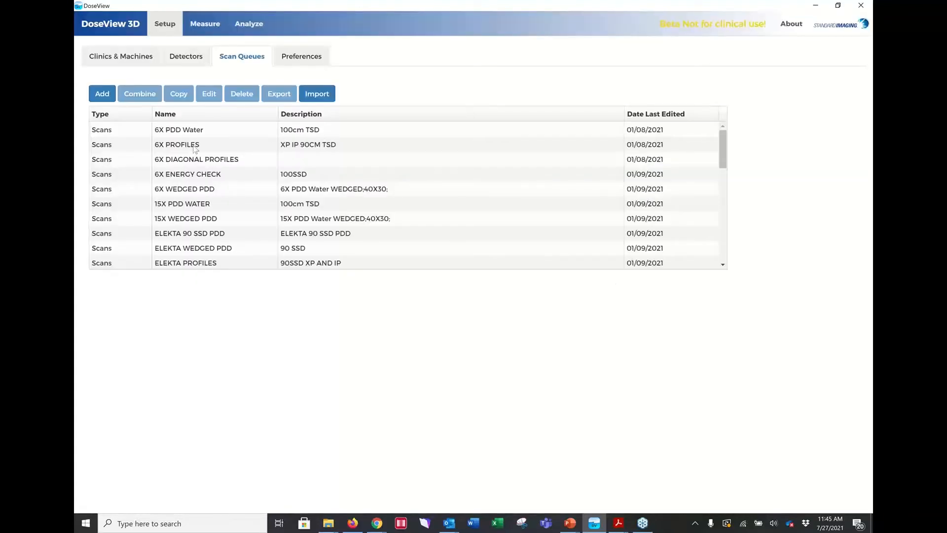
Connect the DEMO 3D water phantom for measurement and initialize it.
click(208, 29)
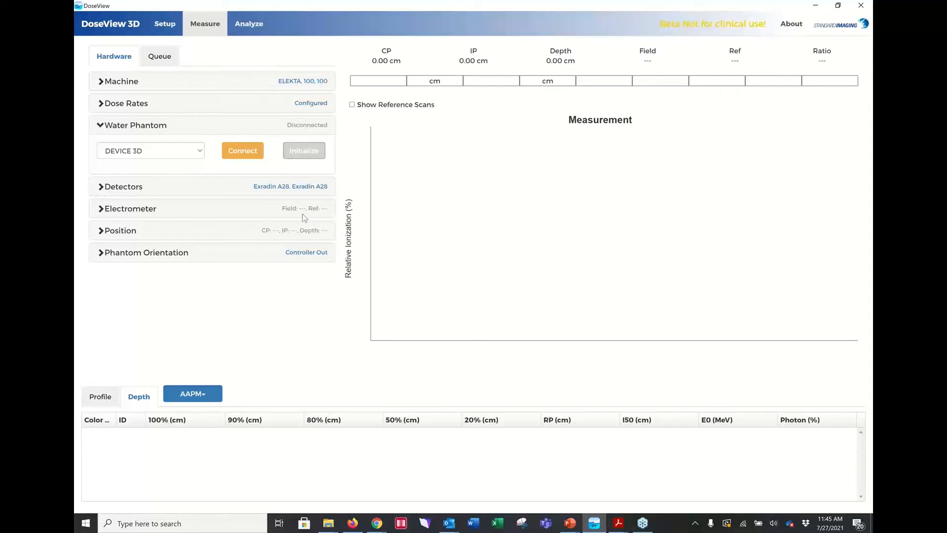
click(191, 152)
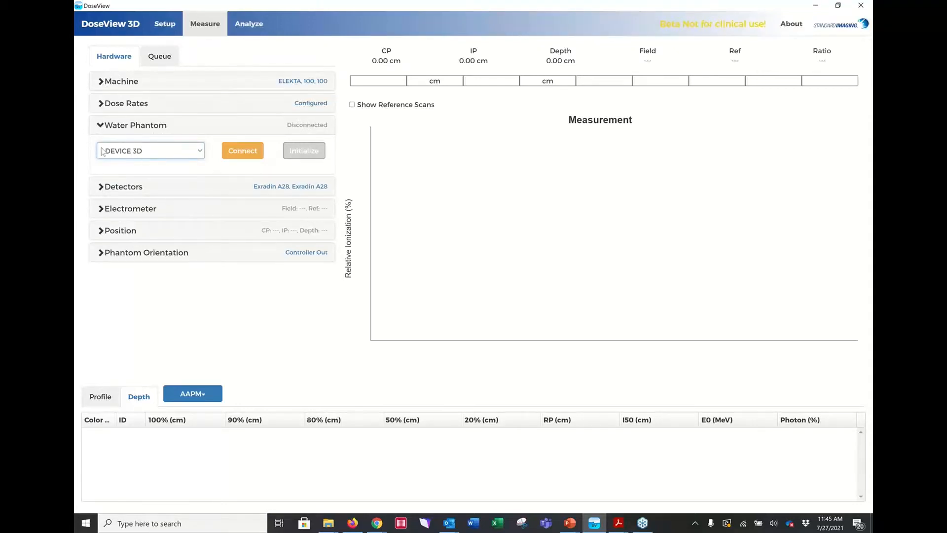
click(200, 152)
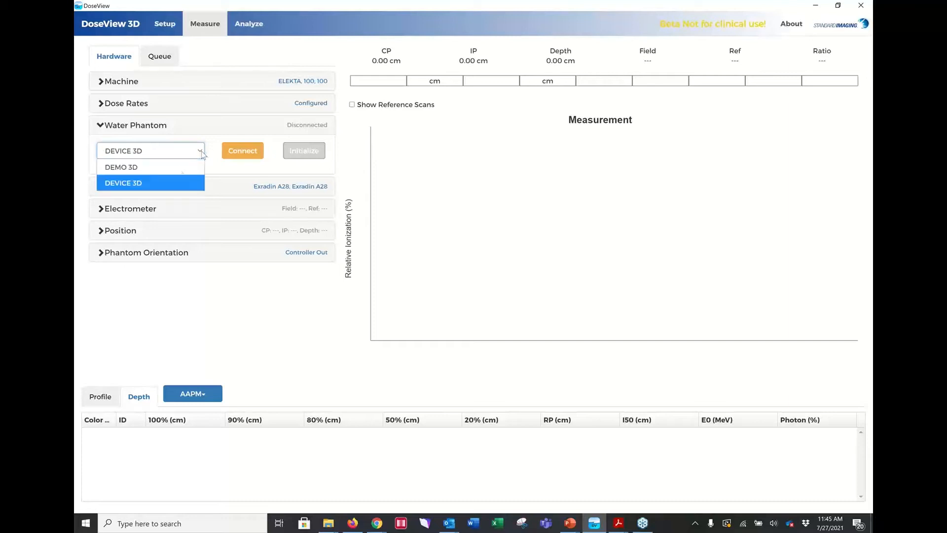
click(151, 168)
click(242, 152)
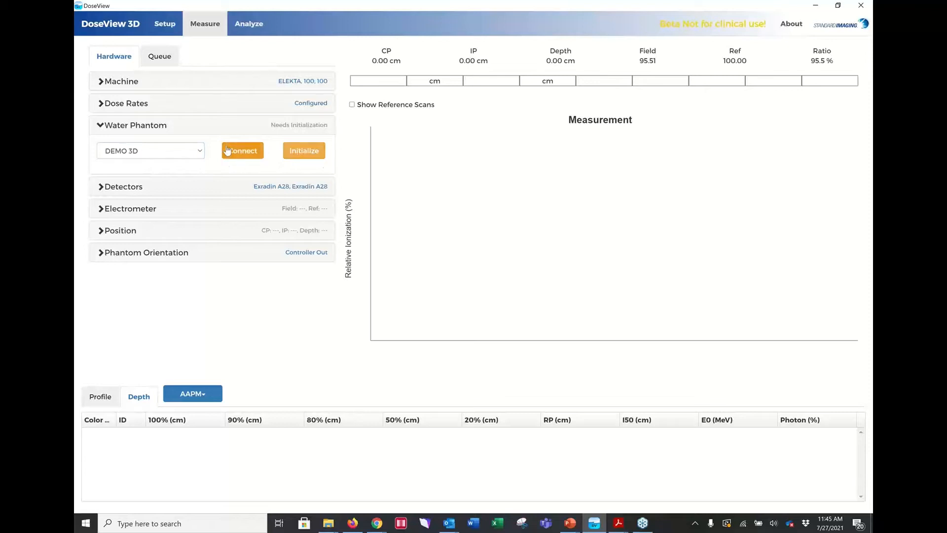
click(299, 155)
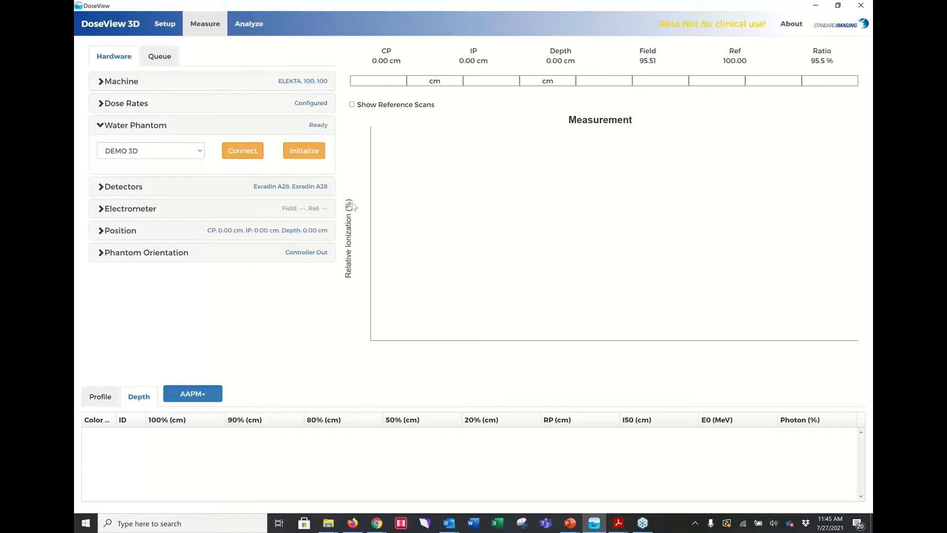
Set the electrometer bias to 300 V, apply it to the field and reference channels, and zero the electrometer.
click(106, 211)
click(251, 233)
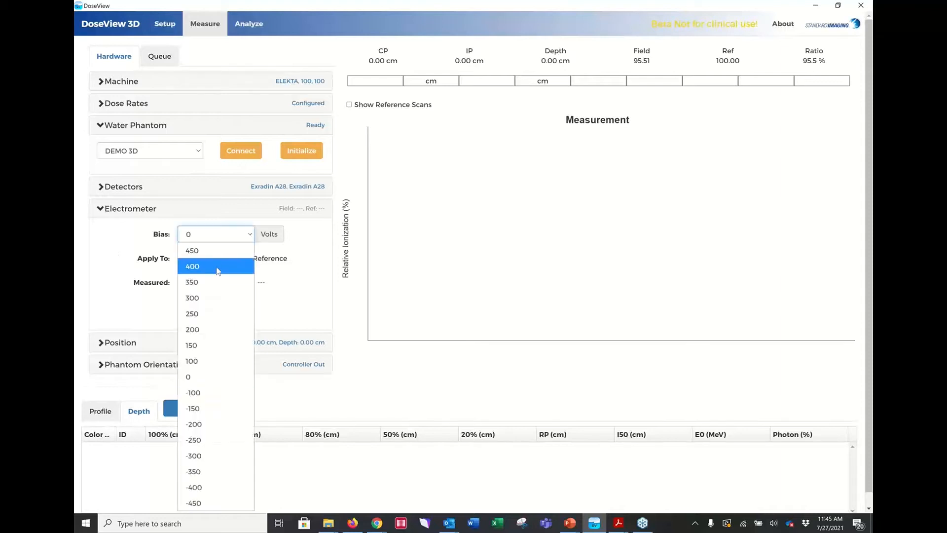
click(197, 298)
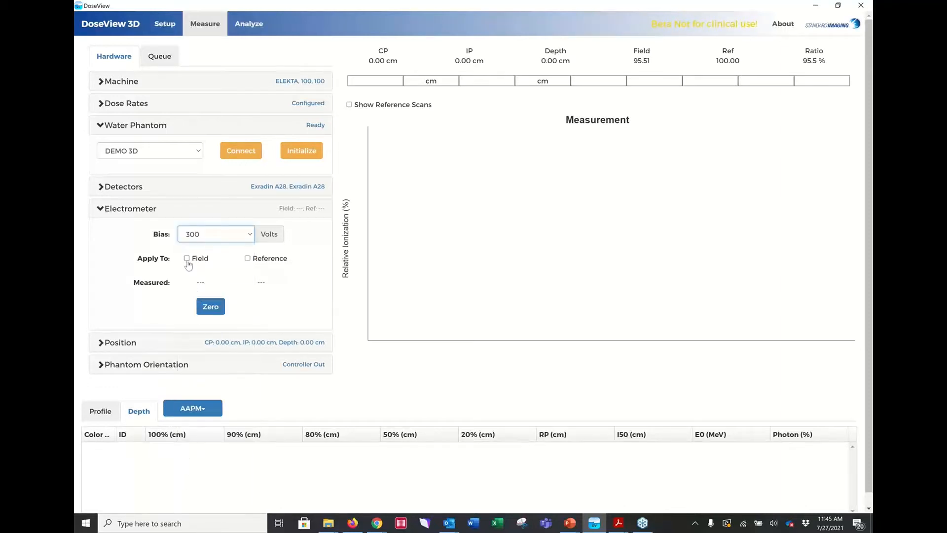
click(195, 260)
click(247, 259)
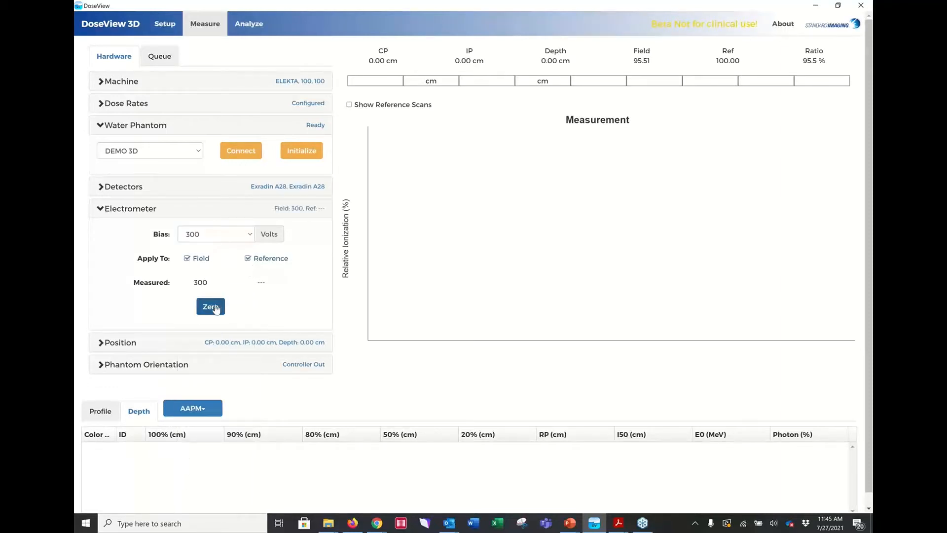
click(212, 310)
click(301, 151)
Preview the scans in the 6X PDD Water queue, and load the 6X PROFILES queue for measurement.
click(167, 59)
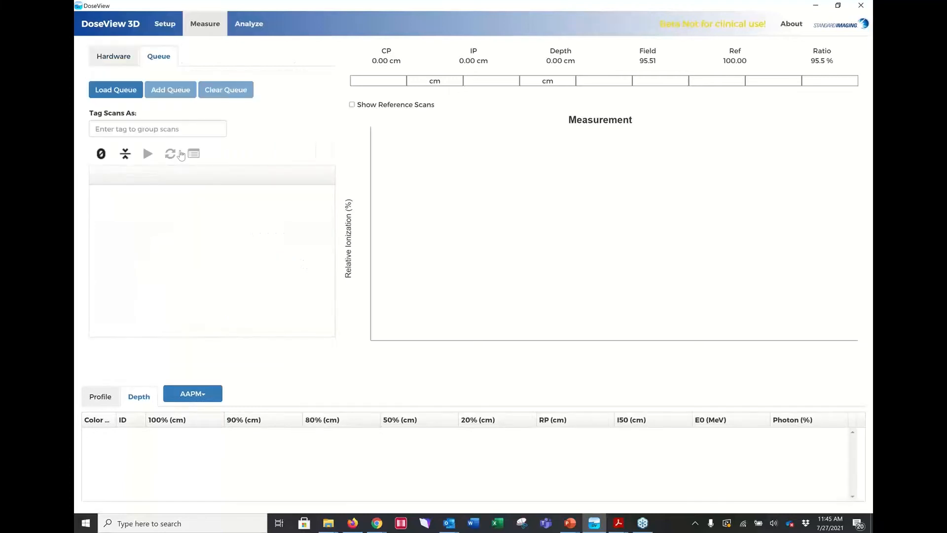
click(119, 95)
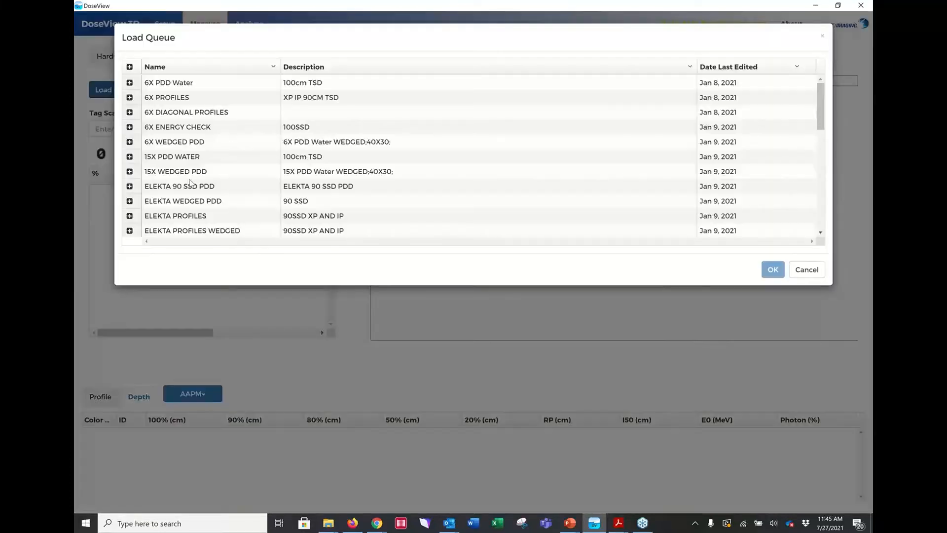
click(130, 86)
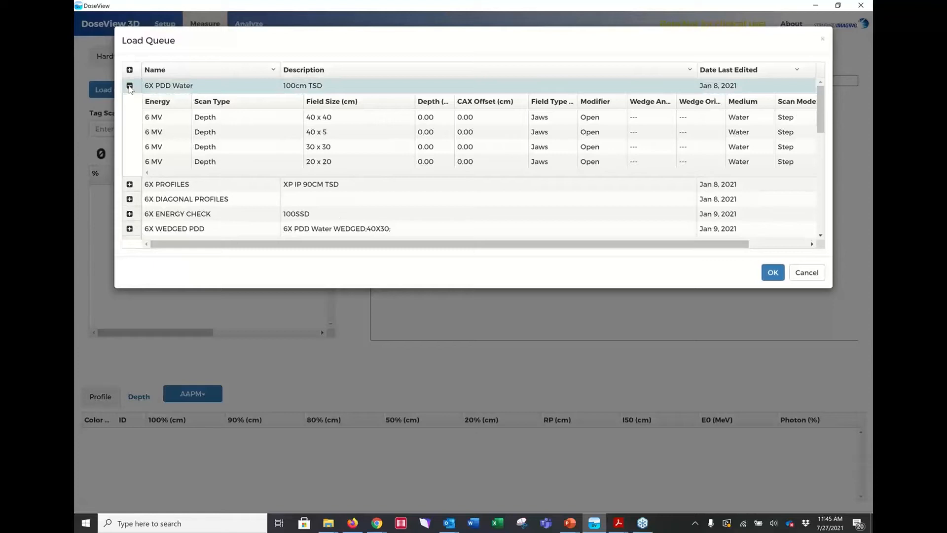
click(129, 86)
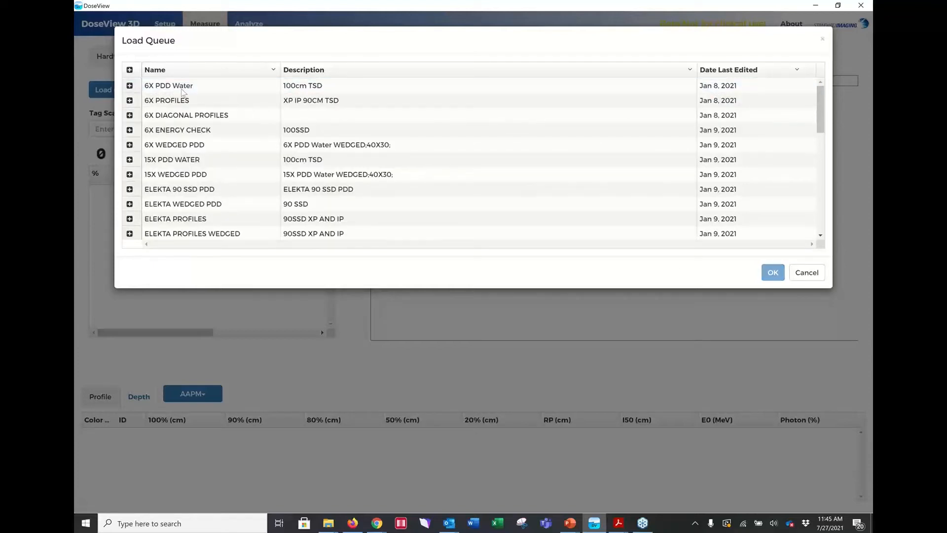
click(173, 101)
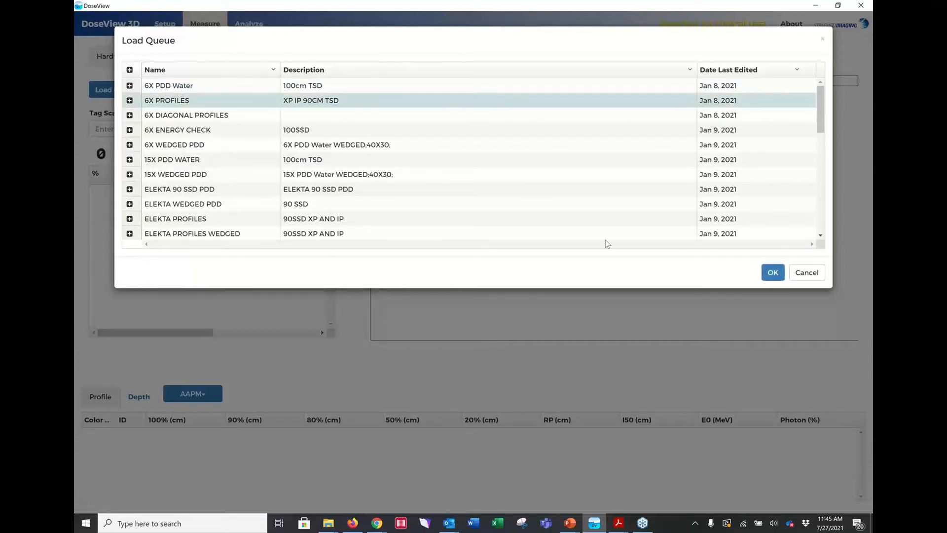
click(772, 273)
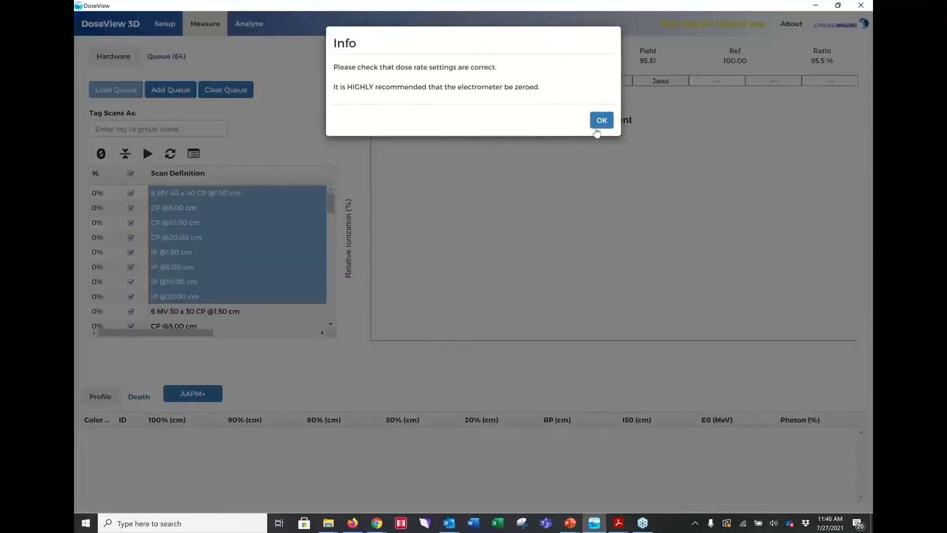
click(598, 122)
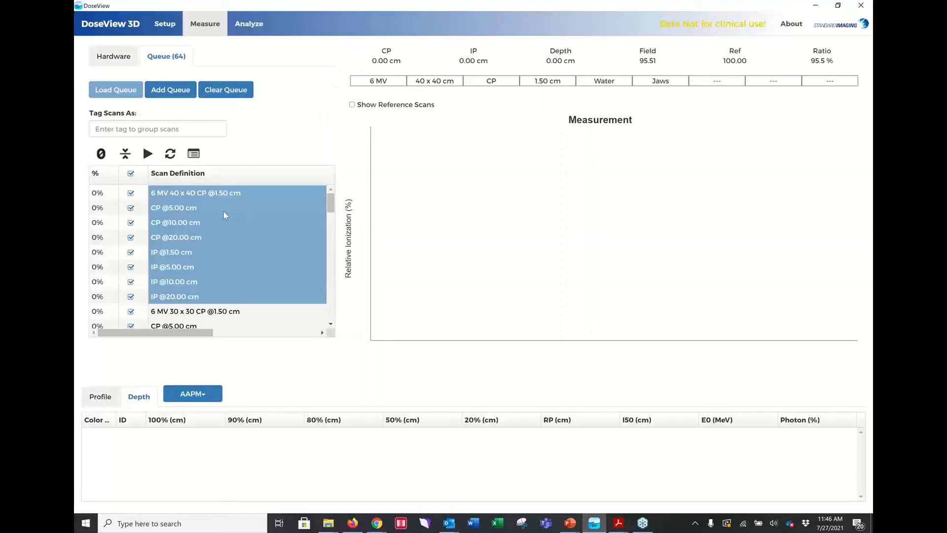
Look through the loaded queue's scan definitions, start measuring the queue, and pause it during the 6 MV 40 x 40 CP scan at 1.50 cm.
mouse_move(330, 203)
mouse_down()
mouse_move(324, 300)
mouse_move(333, 199)
mouse_up()
drag(329, 199, 332, 243)
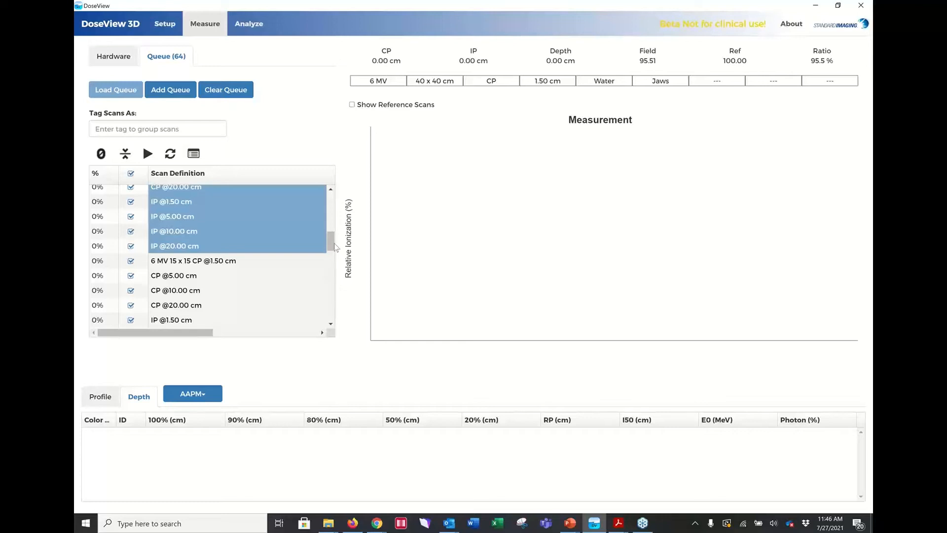
scroll(249, 253, up, 10)
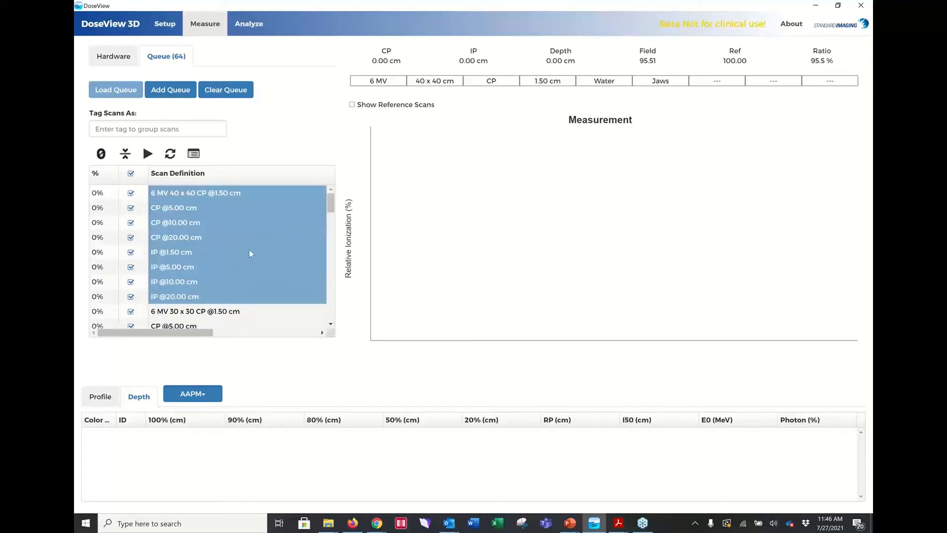
click(147, 154)
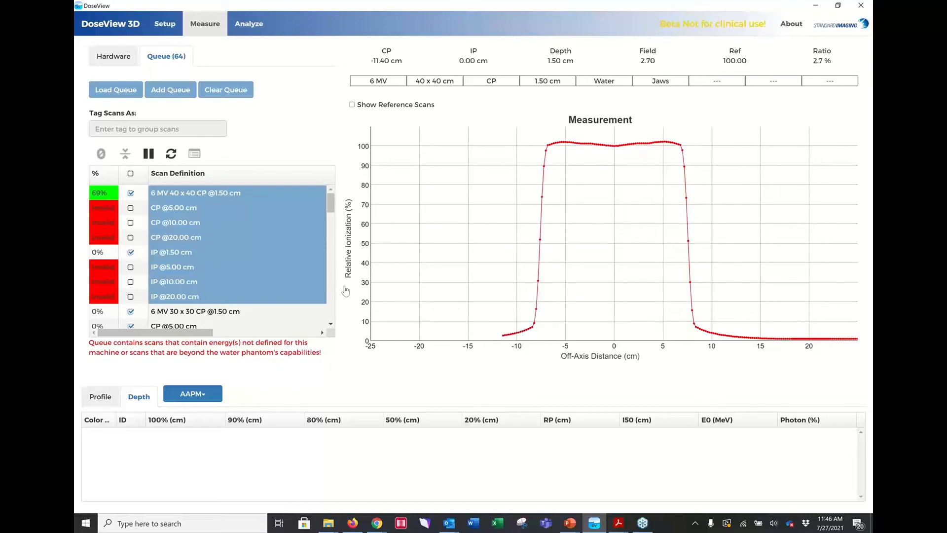
click(148, 153)
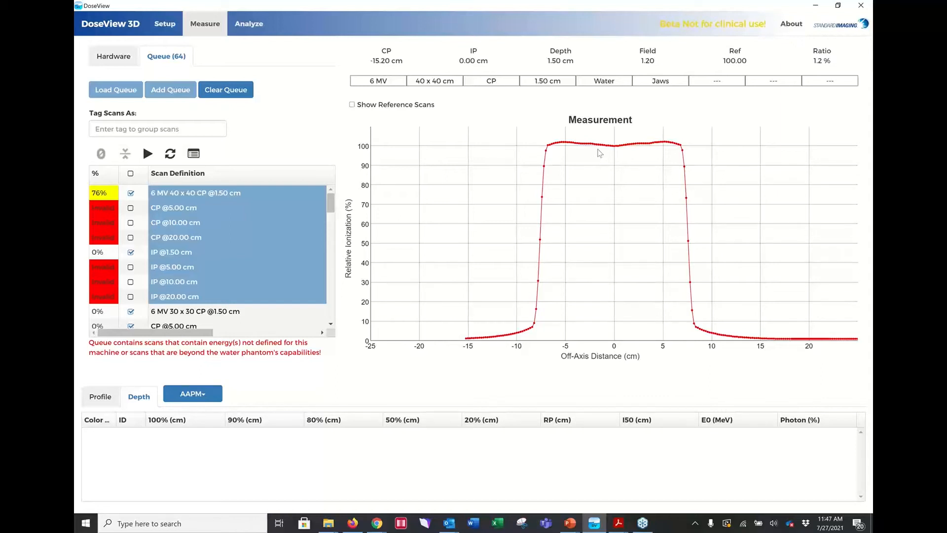
Open the scan selection for analysis and filter the scans to 6 MV energy and 10 x 10 field size.
click(255, 29)
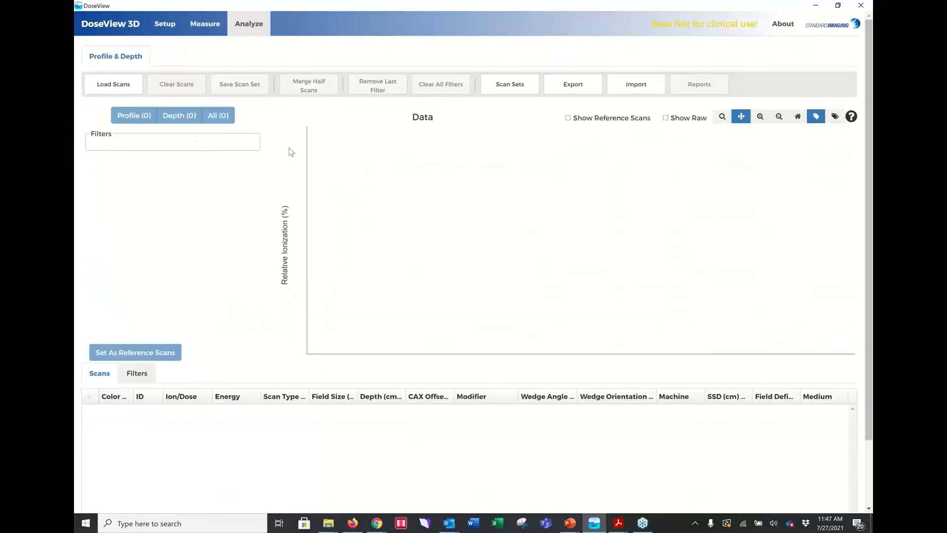
click(121, 88)
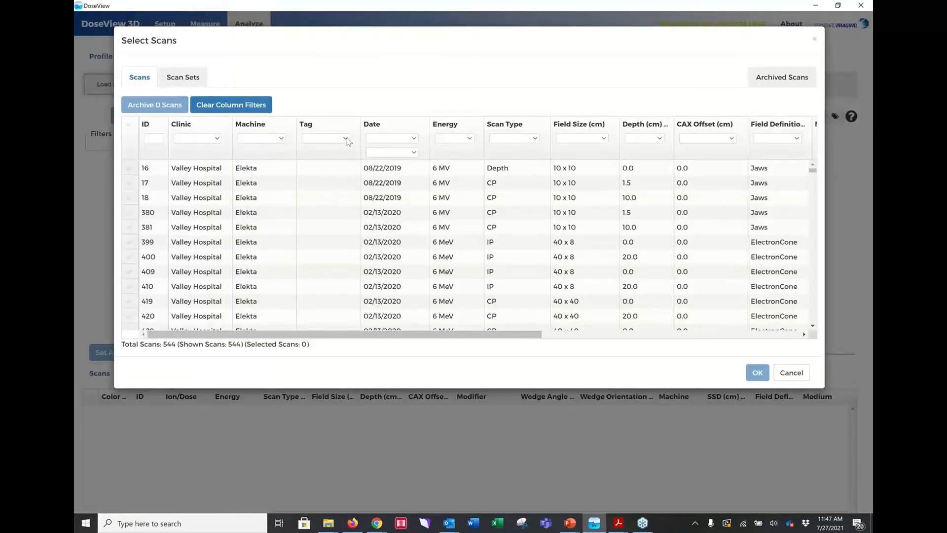
click(468, 140)
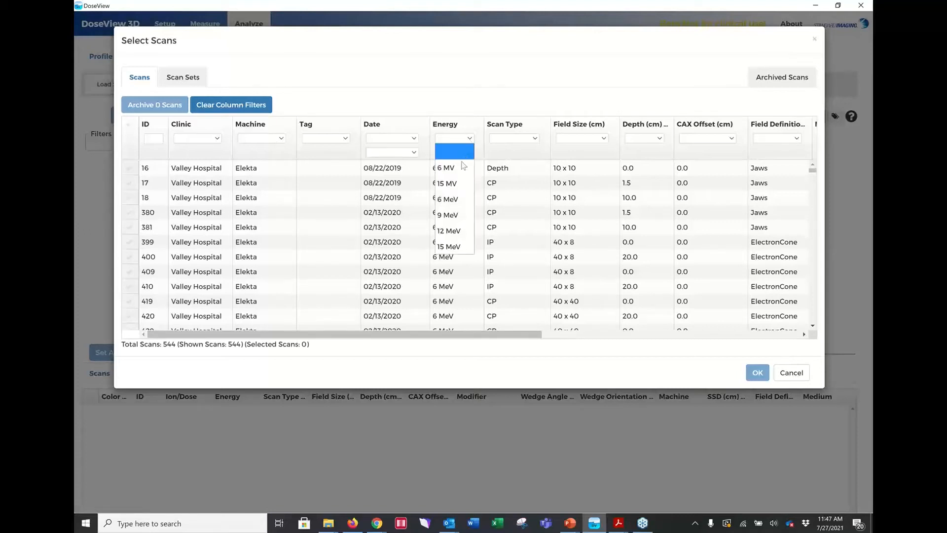
click(462, 167)
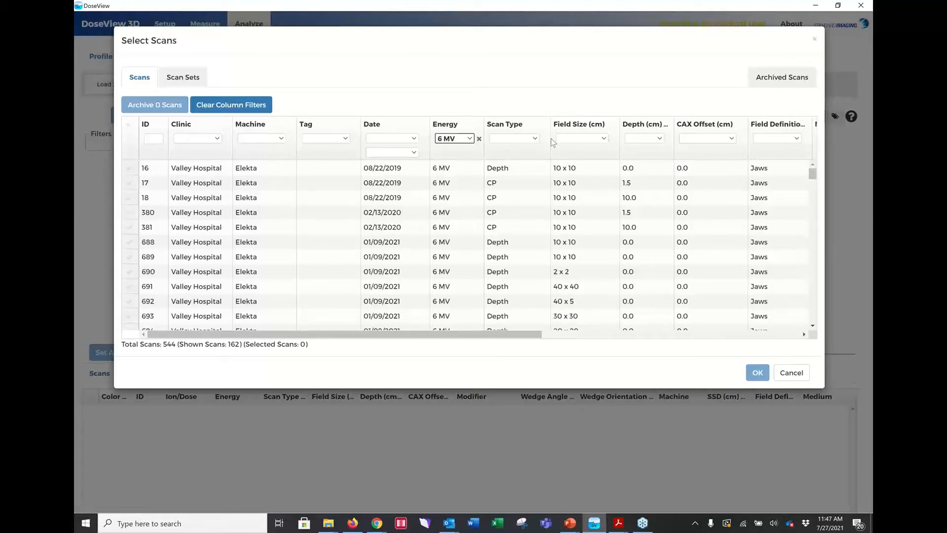
click(606, 139)
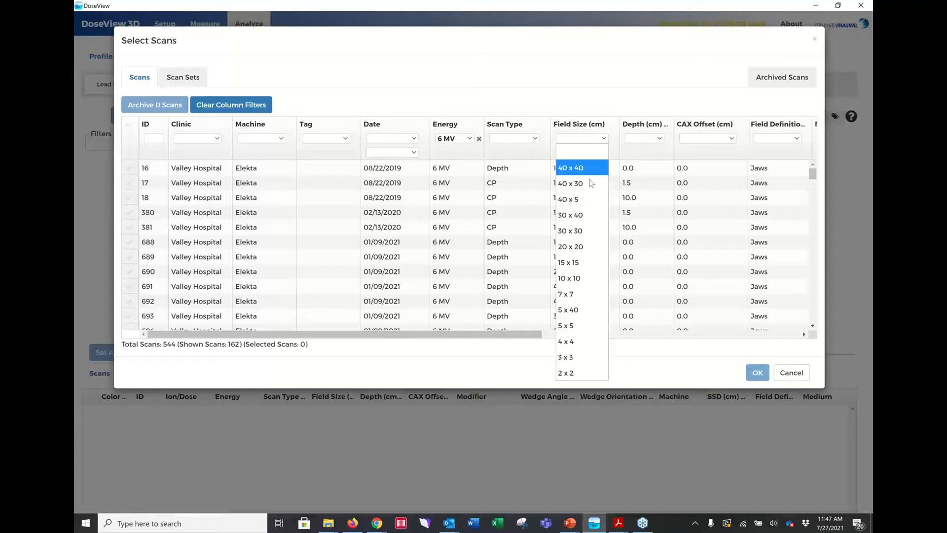
click(577, 281)
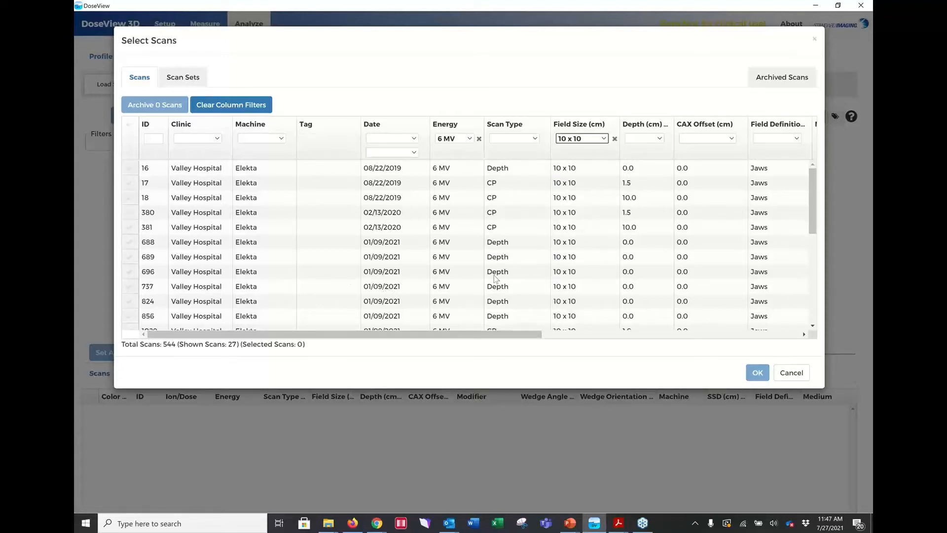
Select depth scan 856 and CP scans 1029 to 1032, and load them for analysis.
scroll(170, 238, down, 5)
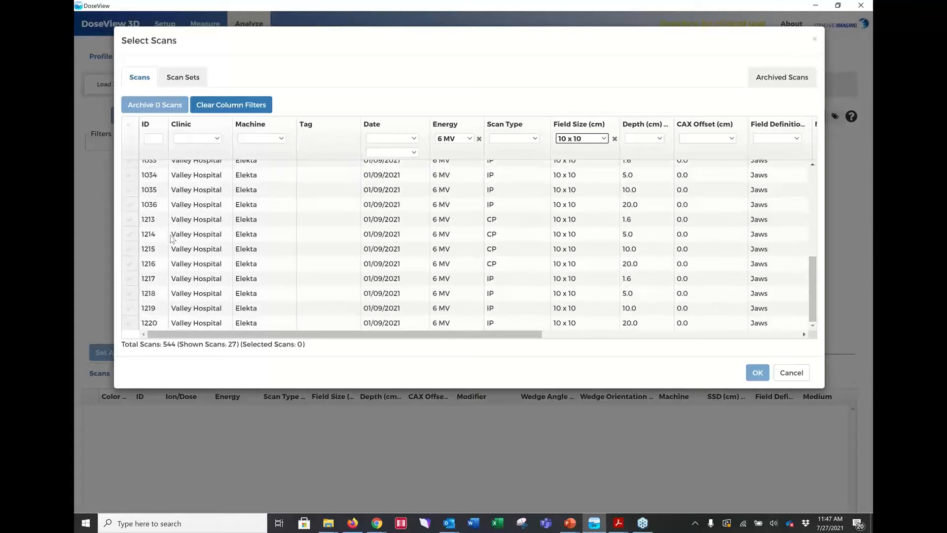
scroll(170, 238, up, 2)
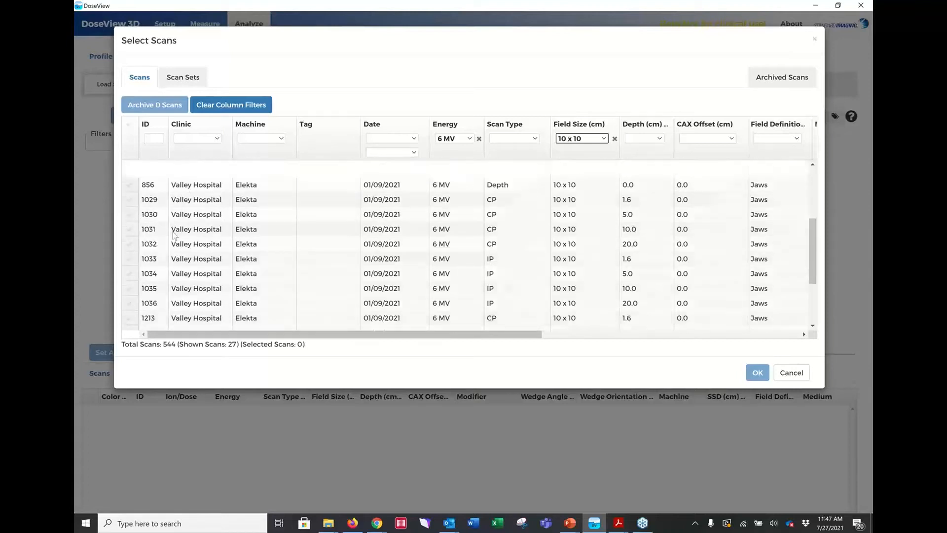
click(130, 185)
click(130, 200)
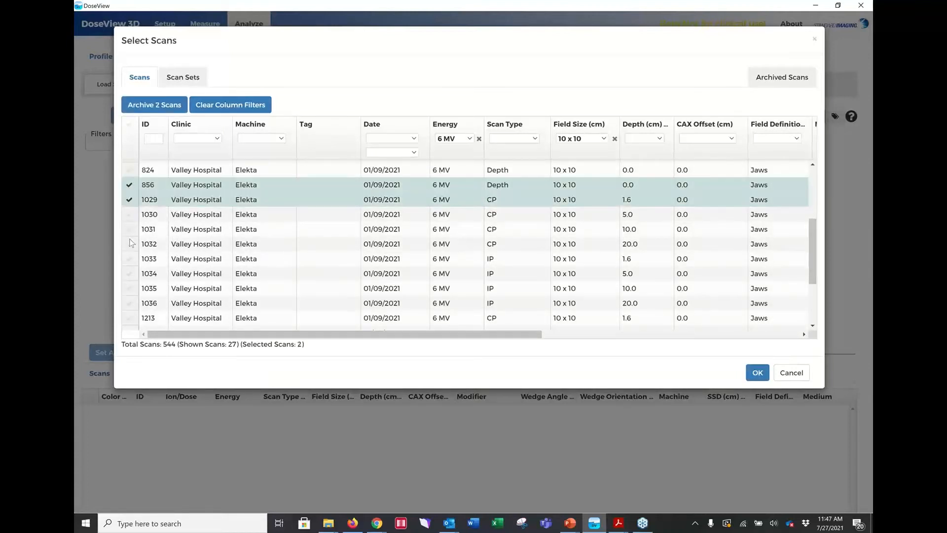
shift+click(130, 244)
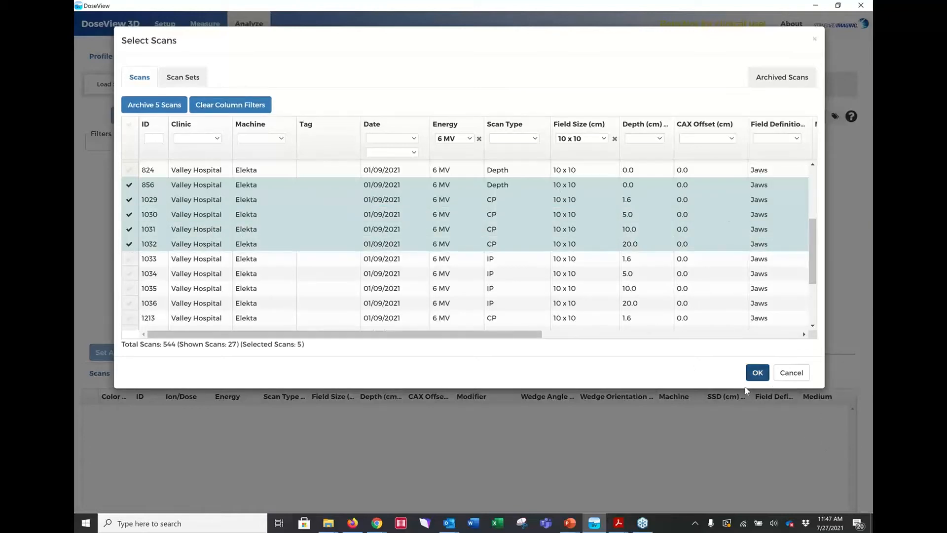
click(758, 374)
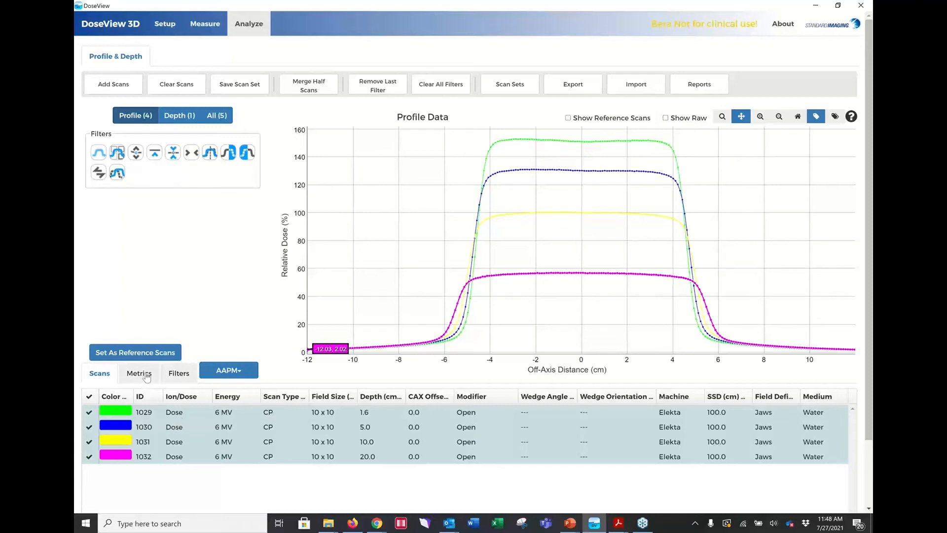
Examine the filters applied to the profile and depth scans, and display all loaded scans together.
click(178, 375)
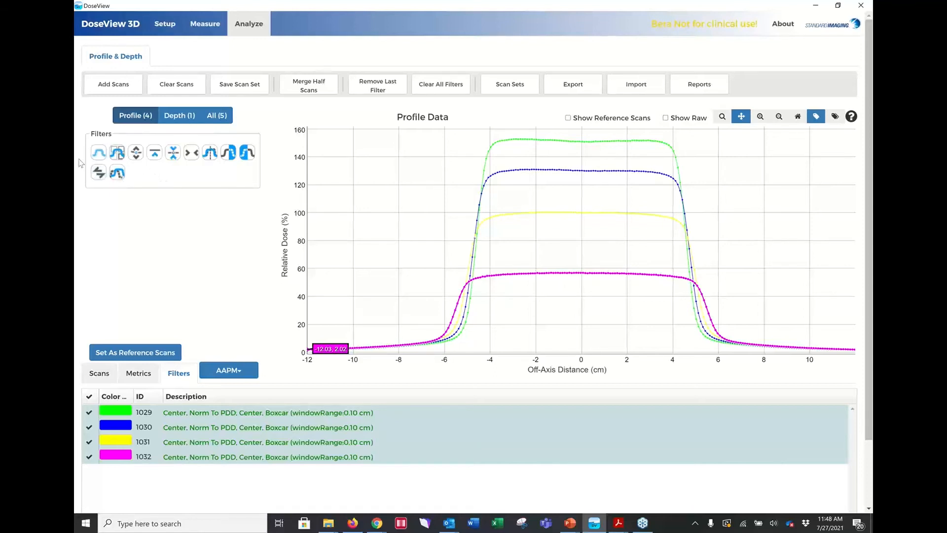
click(177, 116)
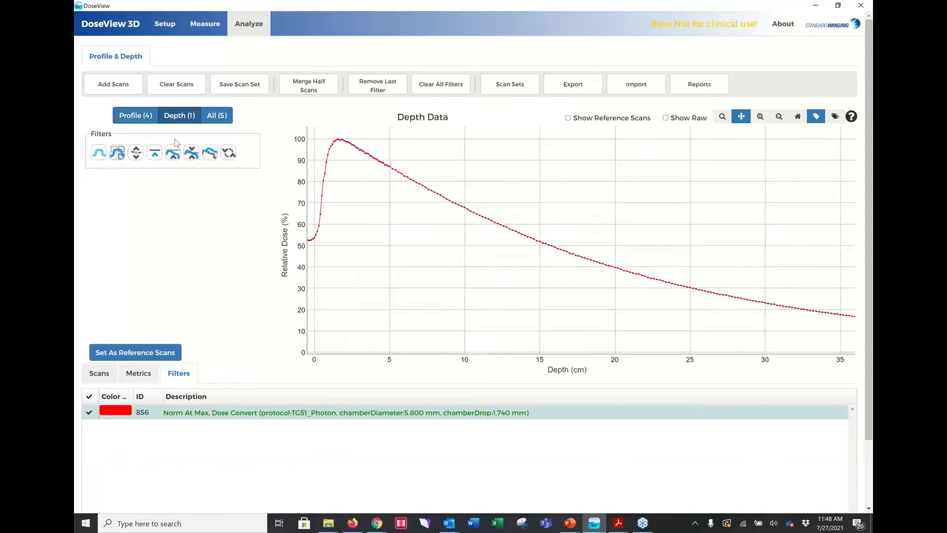
click(213, 116)
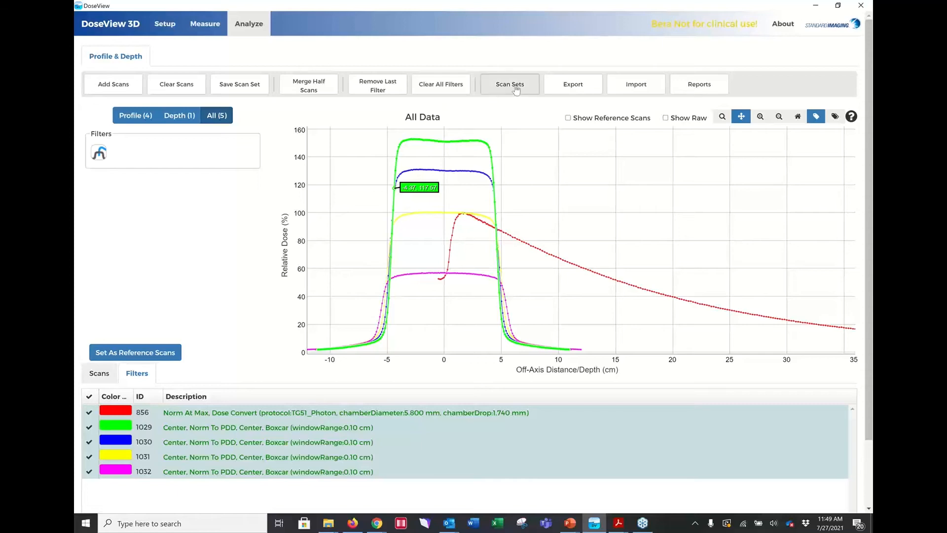
Review the export types available for the currently loaded scans, and close the export without exporting.
click(580, 86)
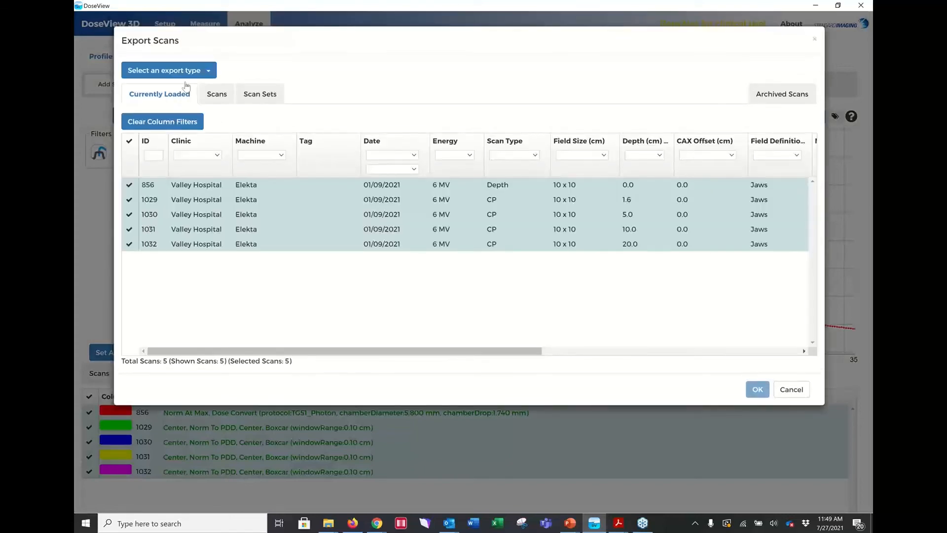
click(207, 70)
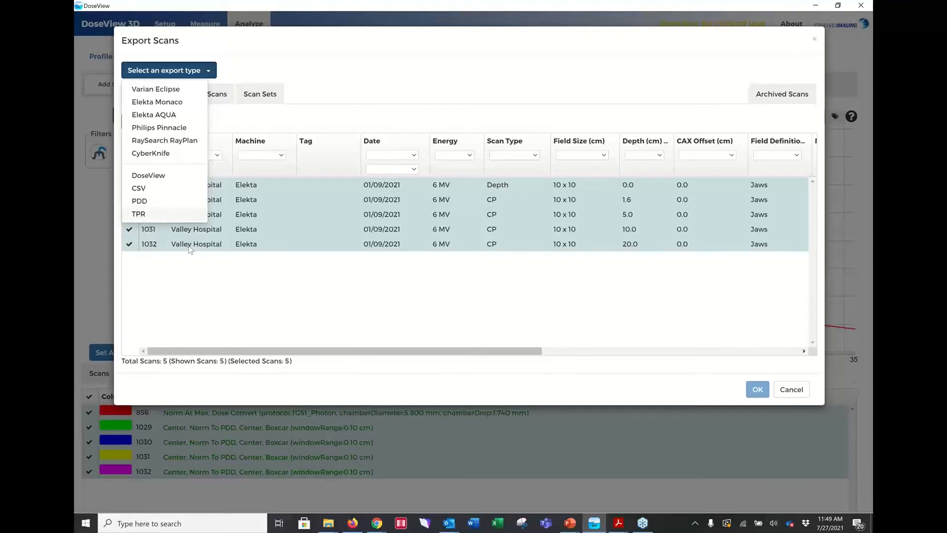
click(795, 390)
click(795, 390)
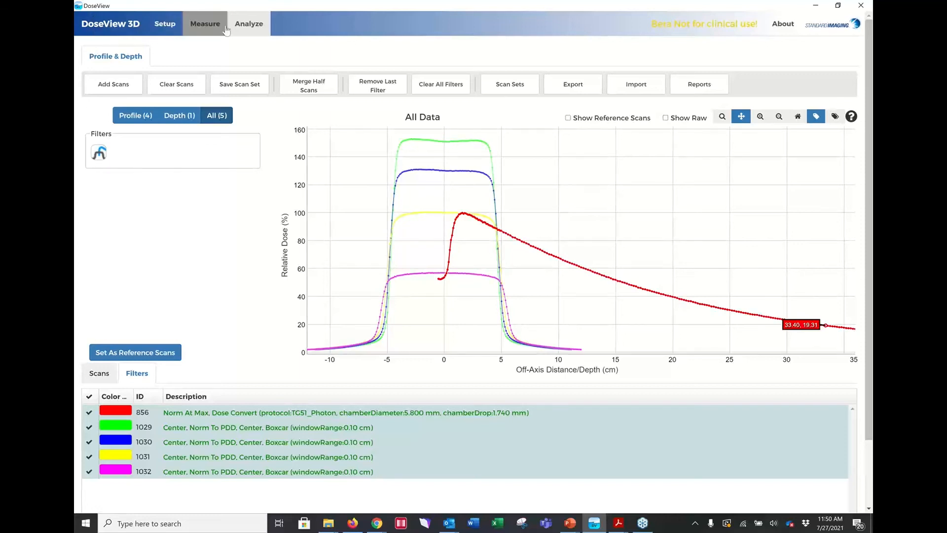
Clear the measurement queue and exit DoseView 3D, accepting disconnection of the water phantom.
click(210, 28)
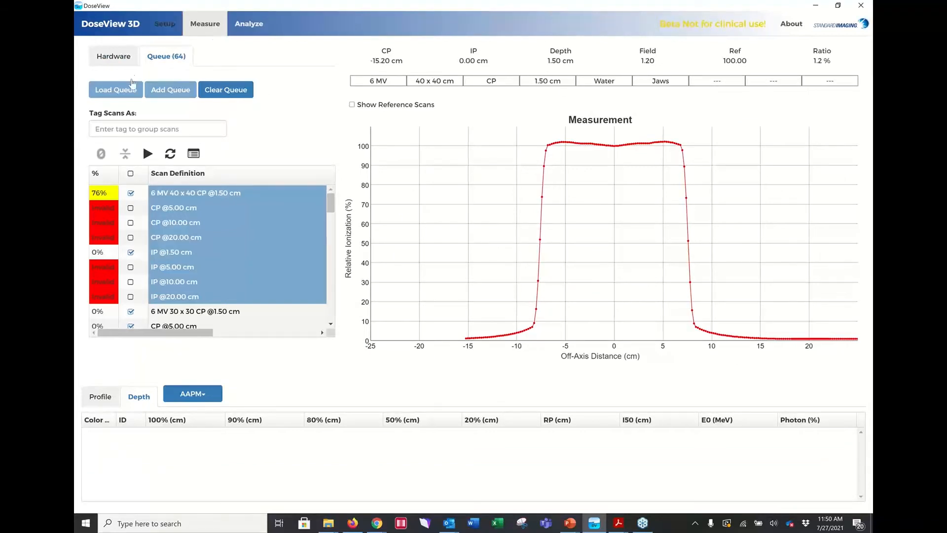
click(225, 90)
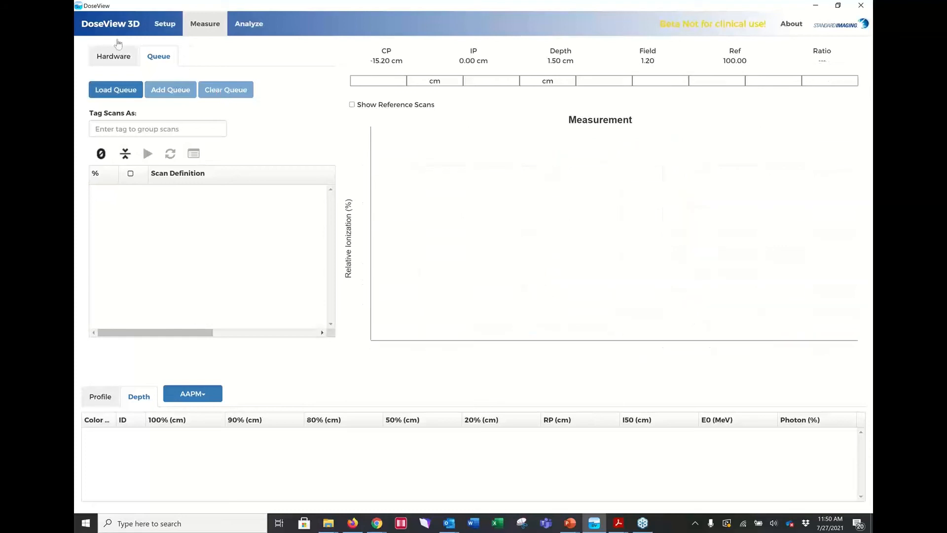
click(114, 28)
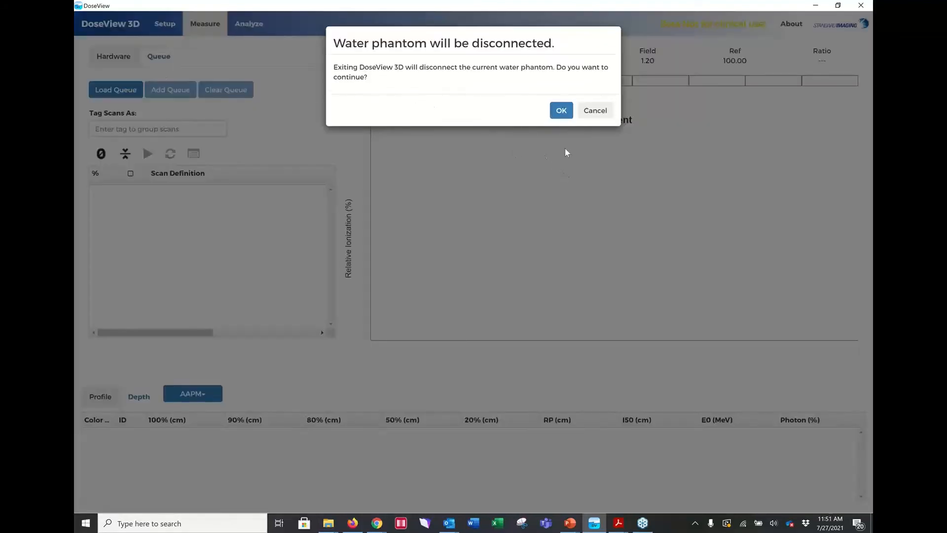
click(562, 110)
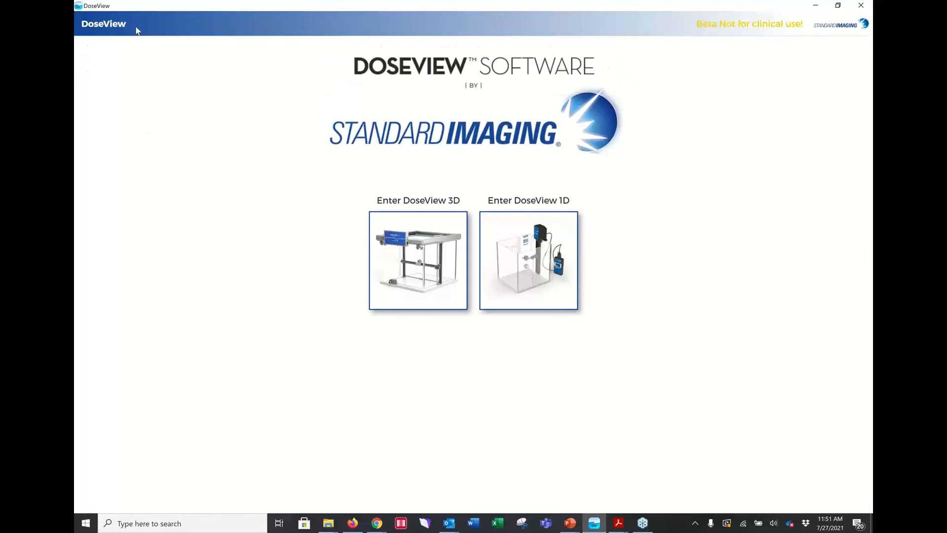
Enter DoseView 1D, dismiss the missing machine energies notice, and show the list of configured electrometers.
click(524, 256)
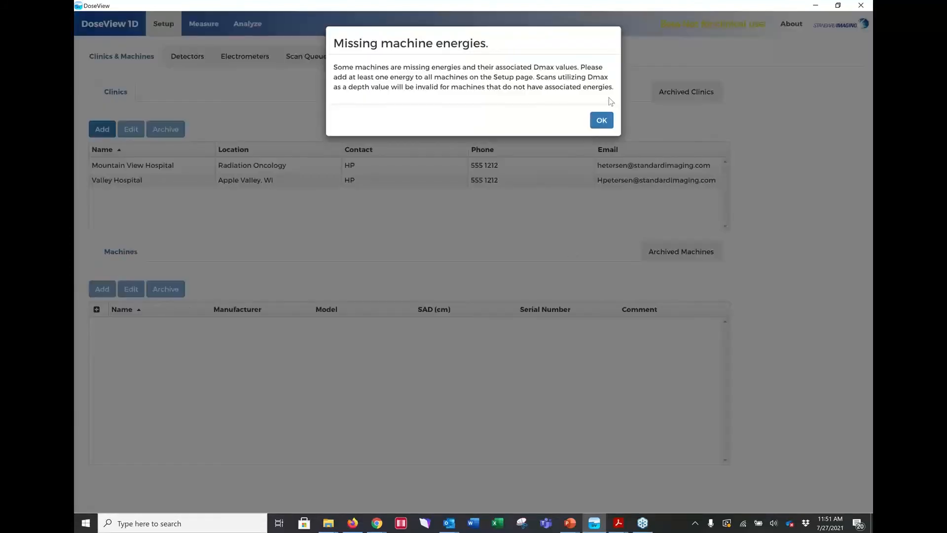
click(603, 123)
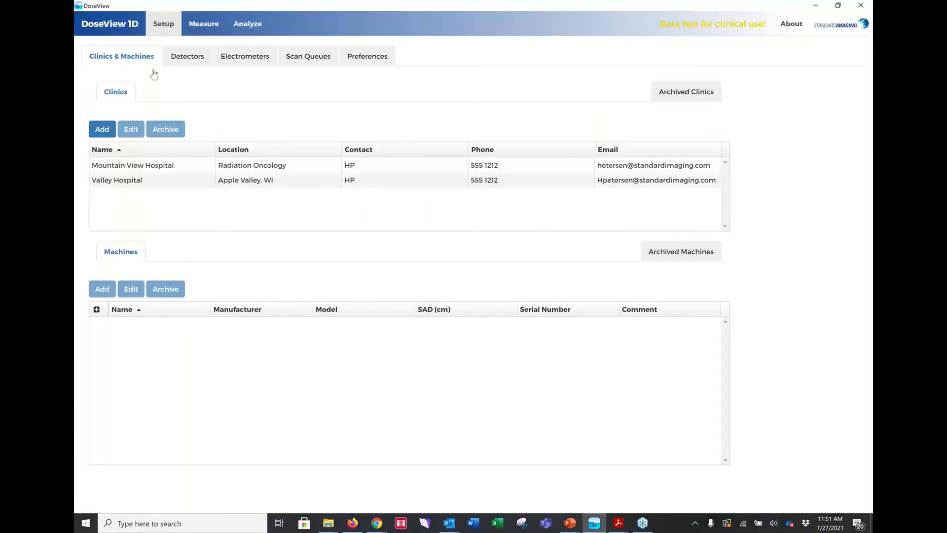
click(243, 59)
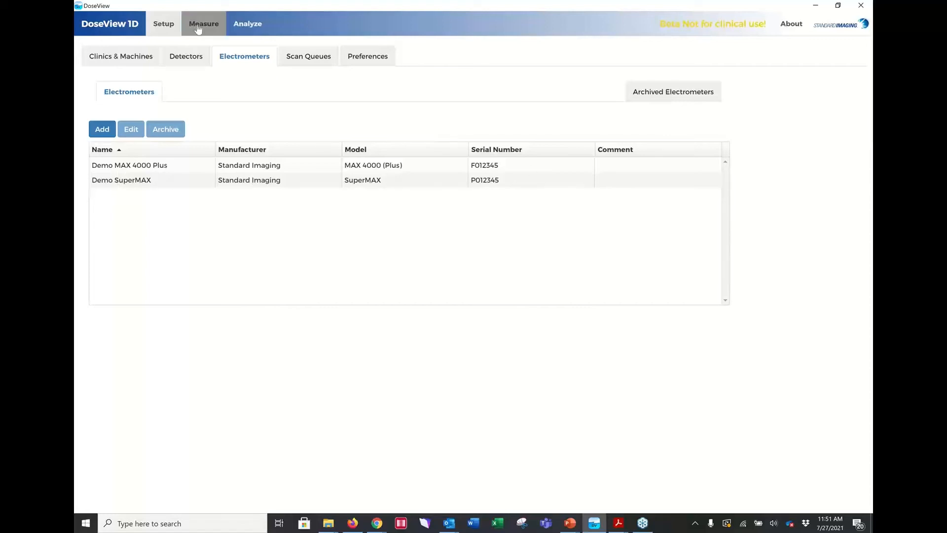
Display the configured scan queues, and review the single point measurement options, including the electrometer settings.
click(312, 61)
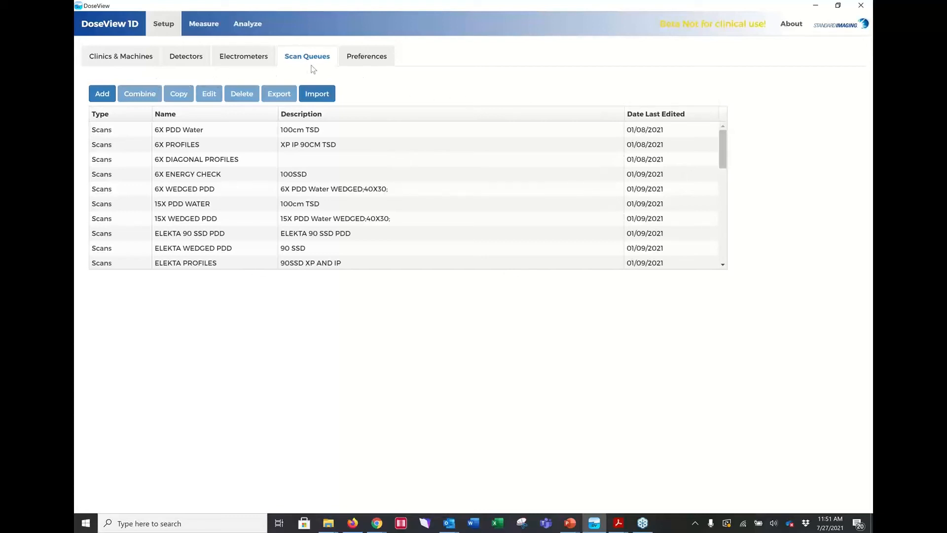
click(201, 24)
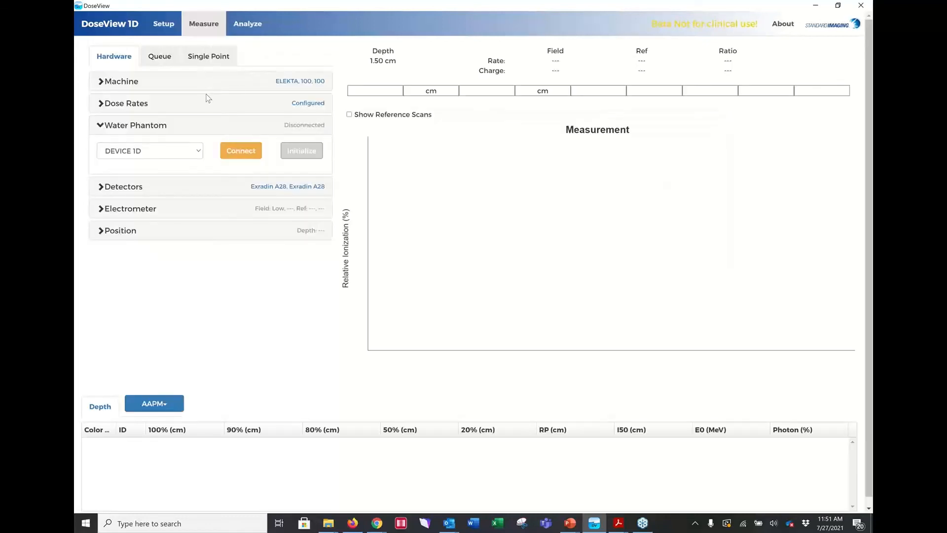
click(217, 58)
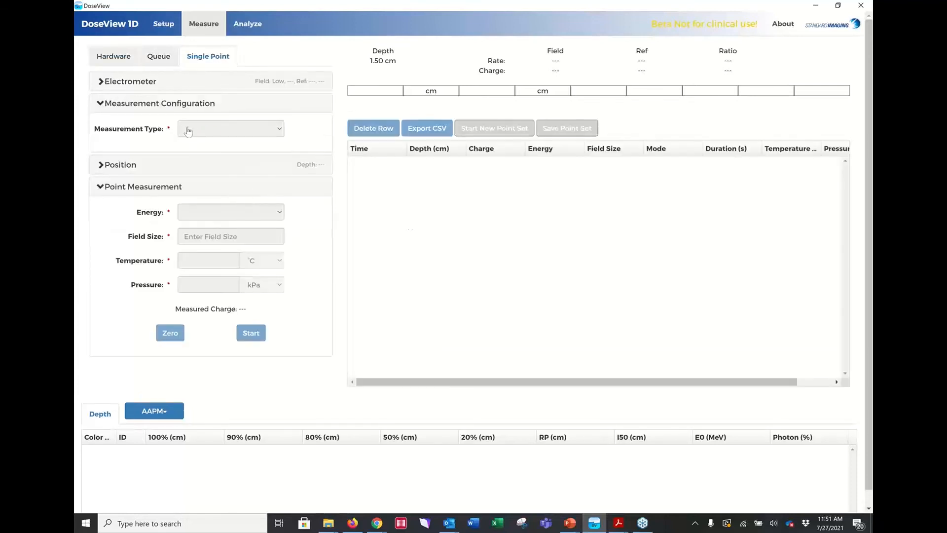
click(100, 85)
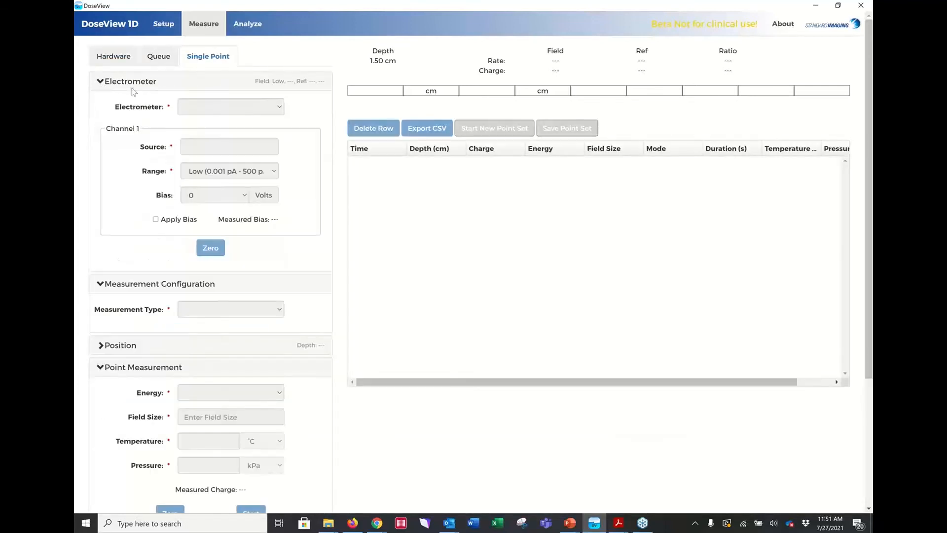
click(101, 82)
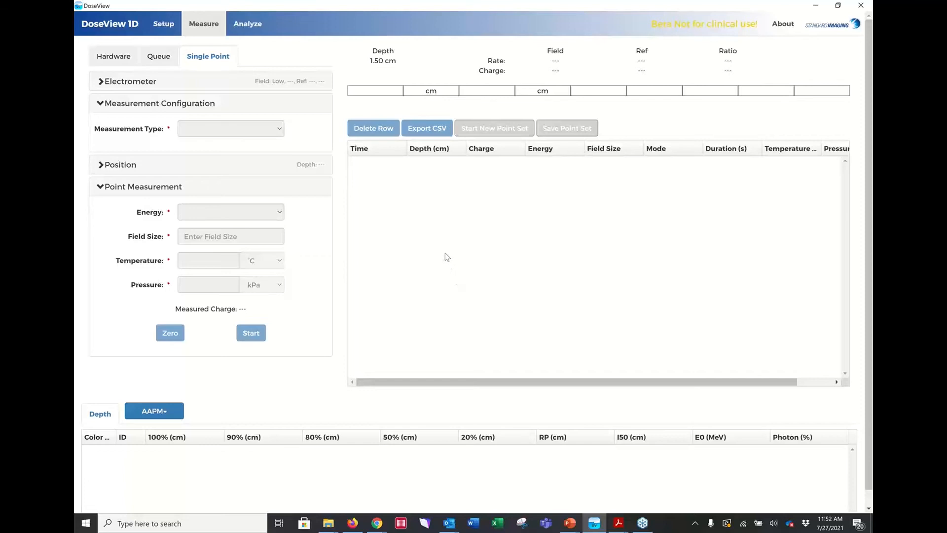
Open the scan analysis and load the 6 MV, 10 x 10 depth scan with ID 16.
click(237, 28)
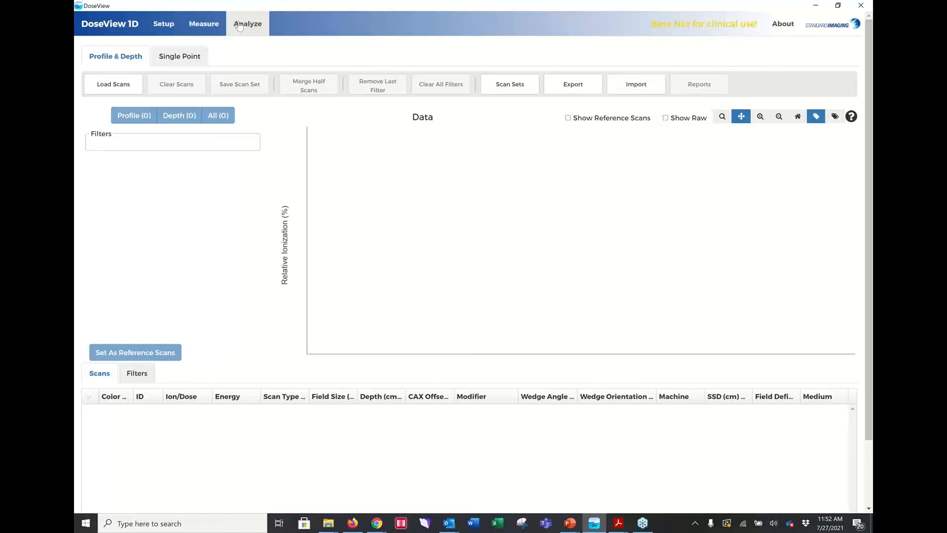
click(118, 87)
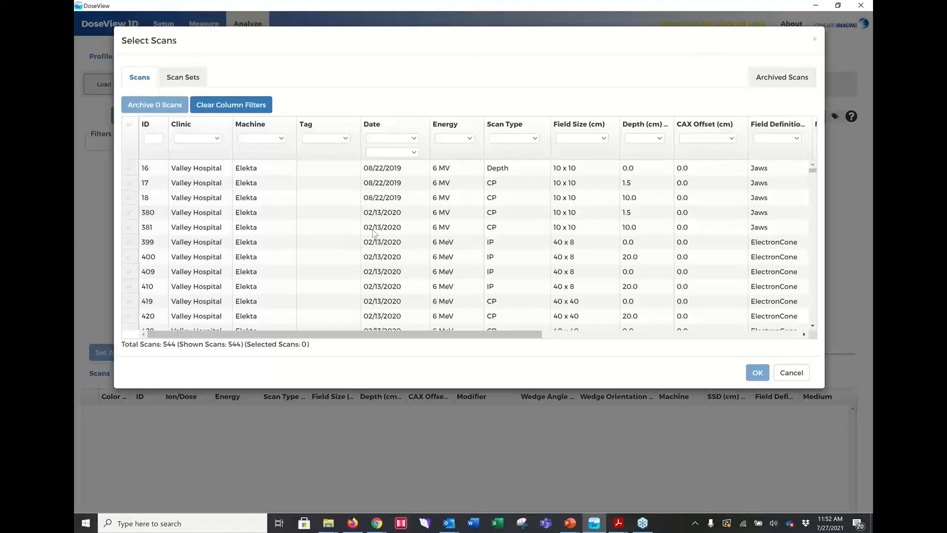
click(129, 169)
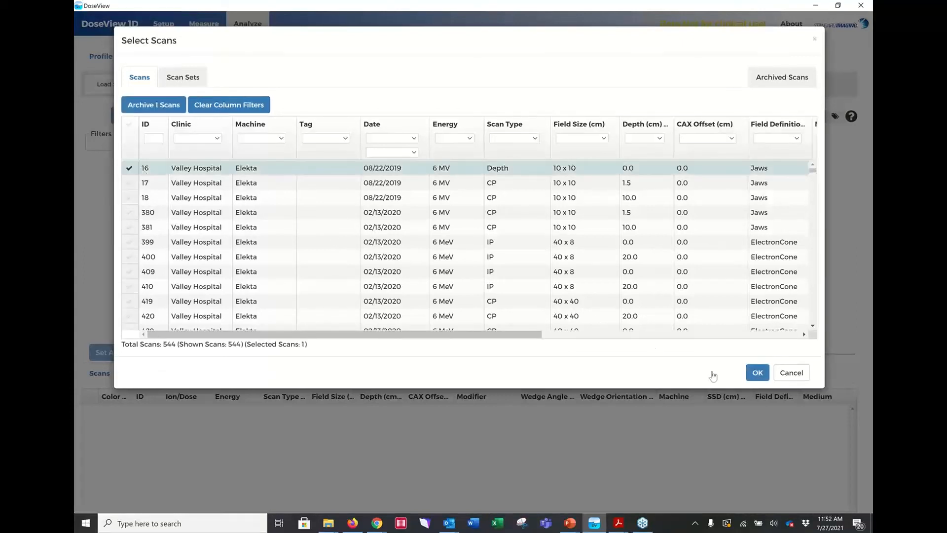
key(Return)
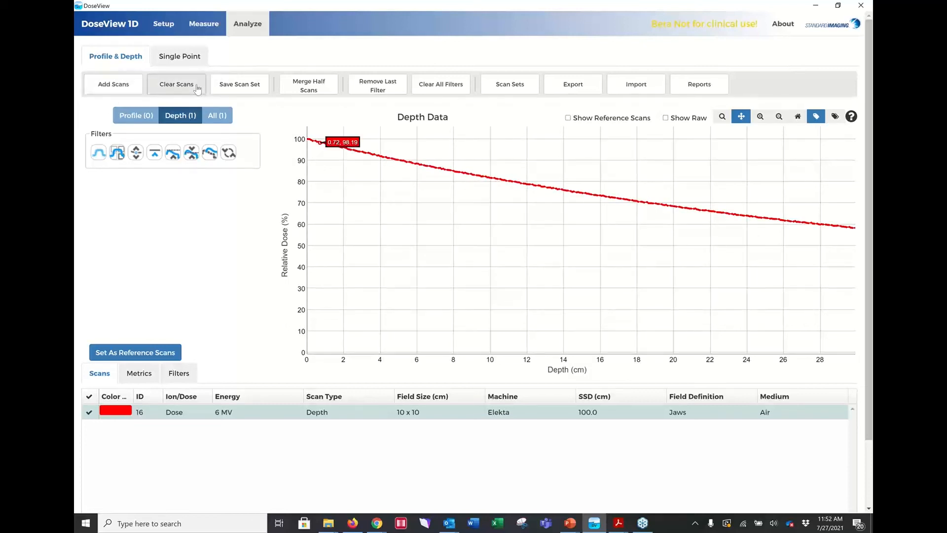
Clear the loaded scan and load the 6 MV, 10 x 10 depth scan with ID 856 in its place.
click(176, 88)
click(111, 94)
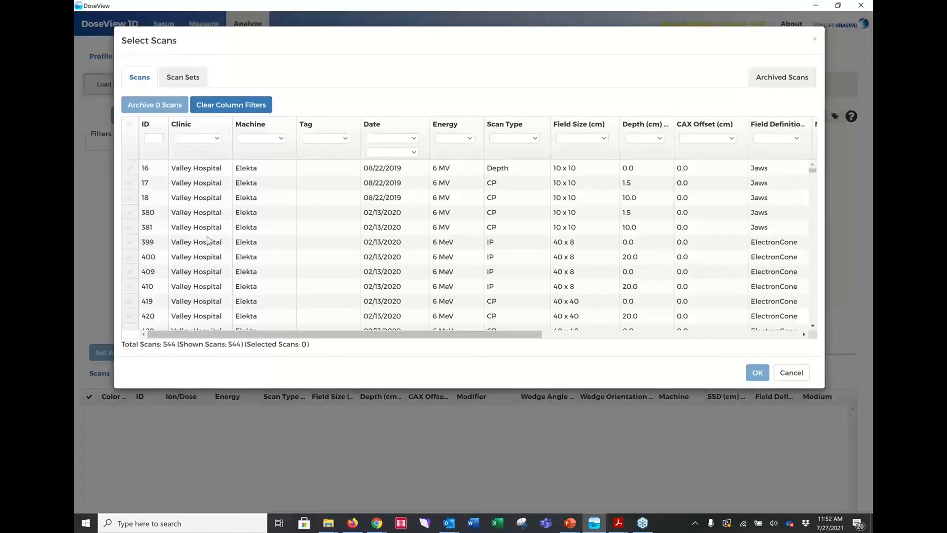
scroll(206, 240, down, 15)
scroll(206, 241, down, 5)
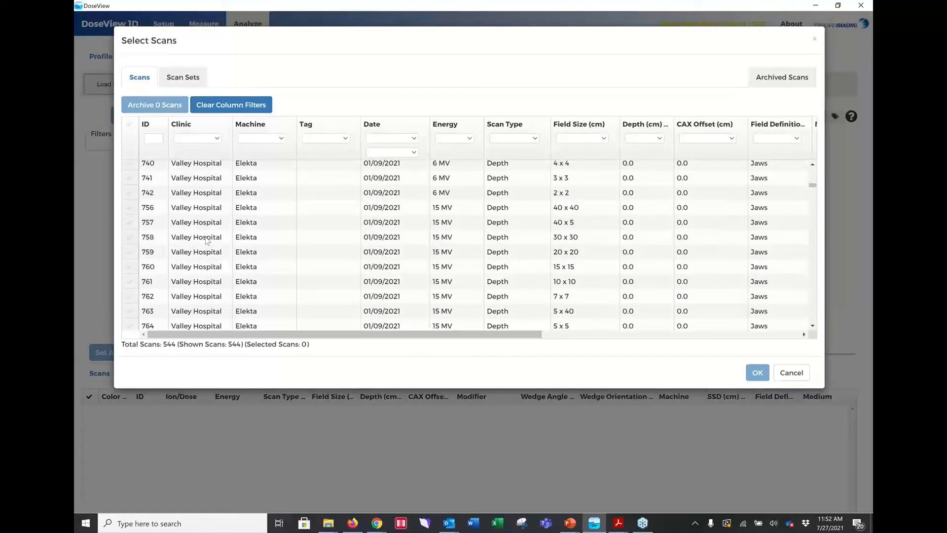
scroll(206, 240, down, 8)
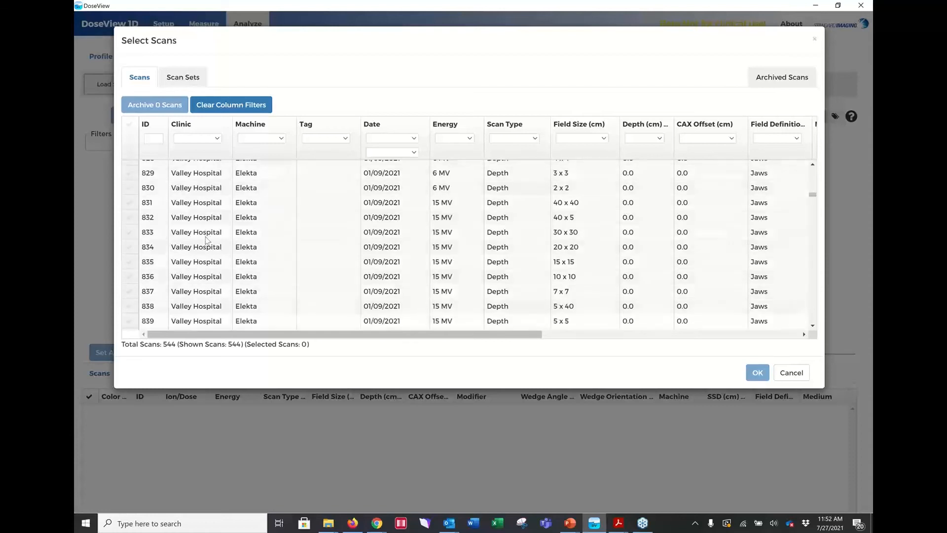
scroll(206, 240, down, 5)
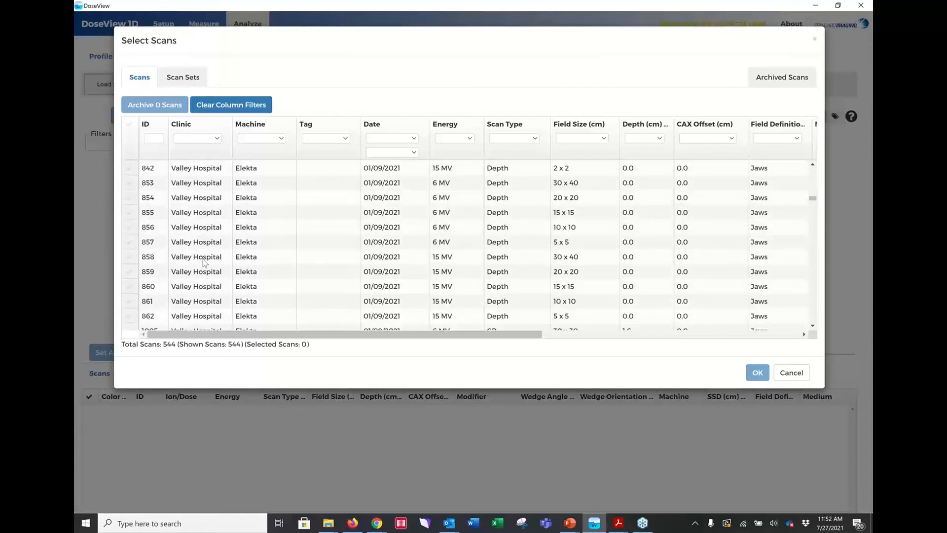
click(131, 230)
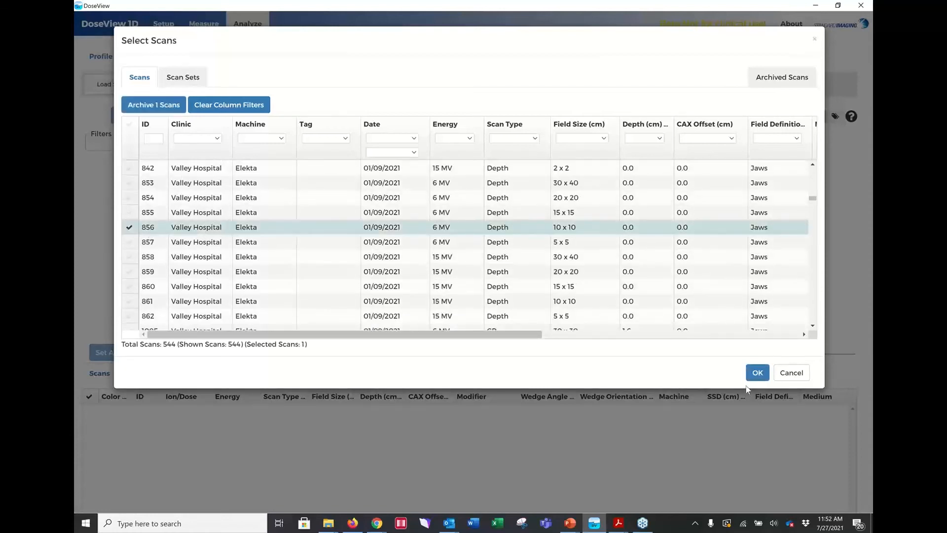
click(755, 373)
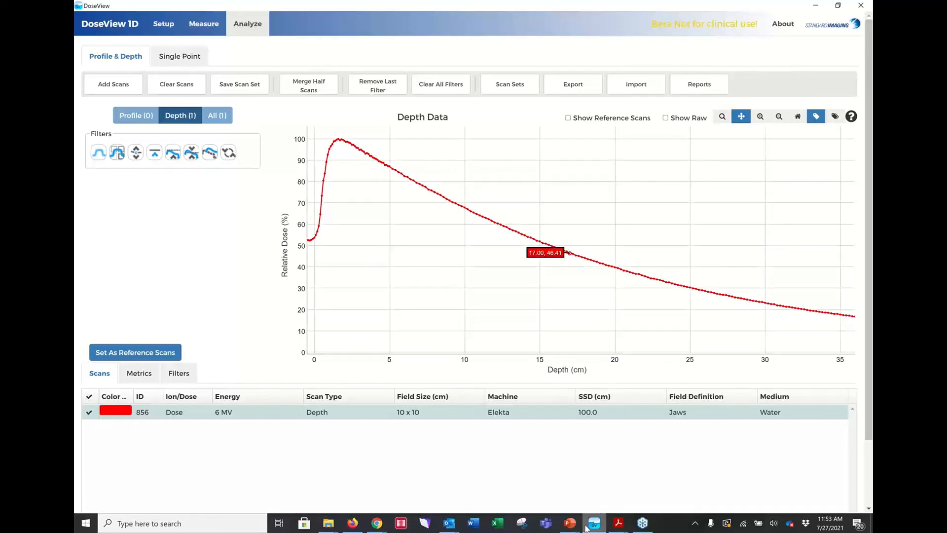
Switch to the AAPM DoseView Webinar presentation in PowerPoint and start the slide show from slide 12, the hardware summary.
mouse_move(571, 525)
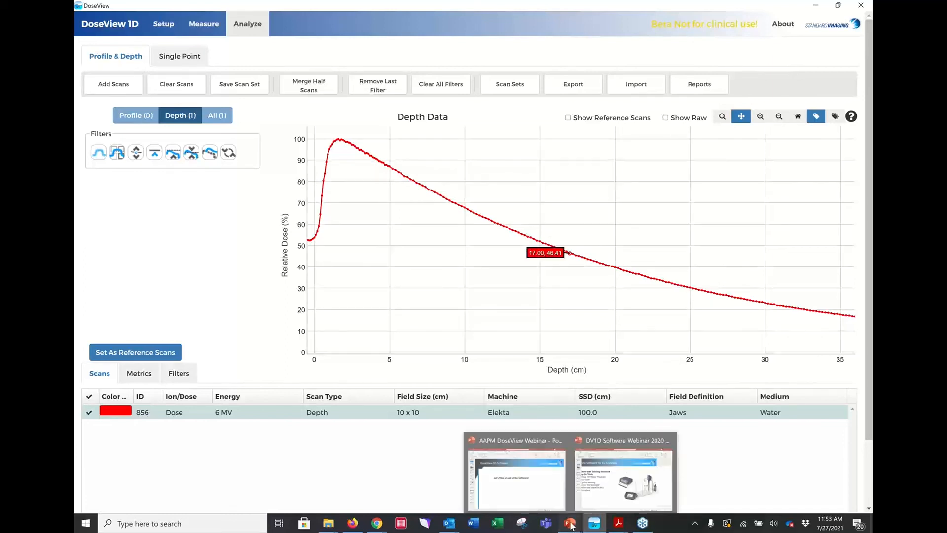
click(535, 484)
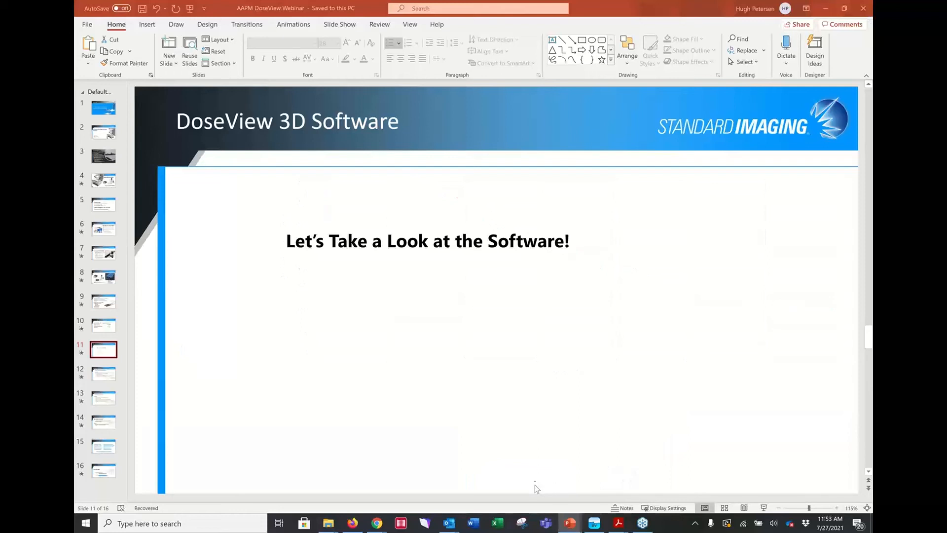
click(105, 375)
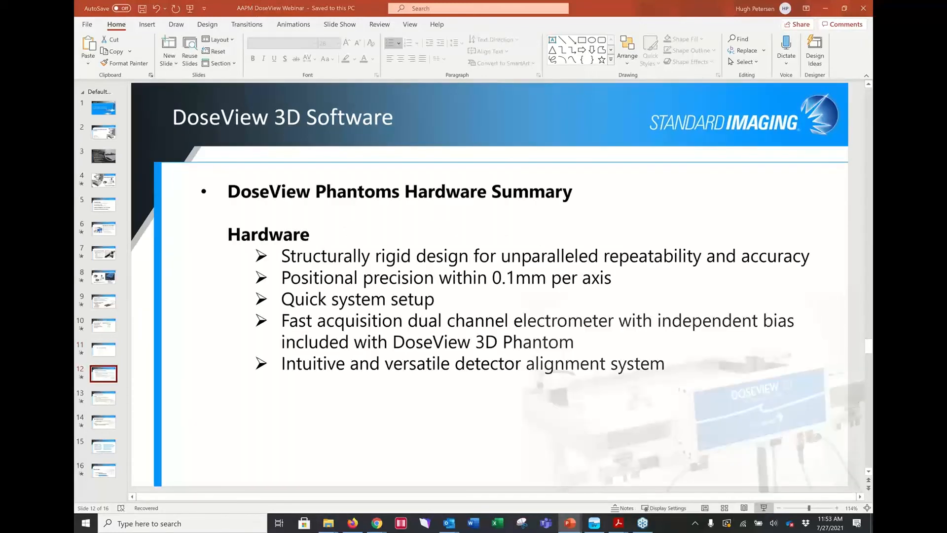
click(765, 510)
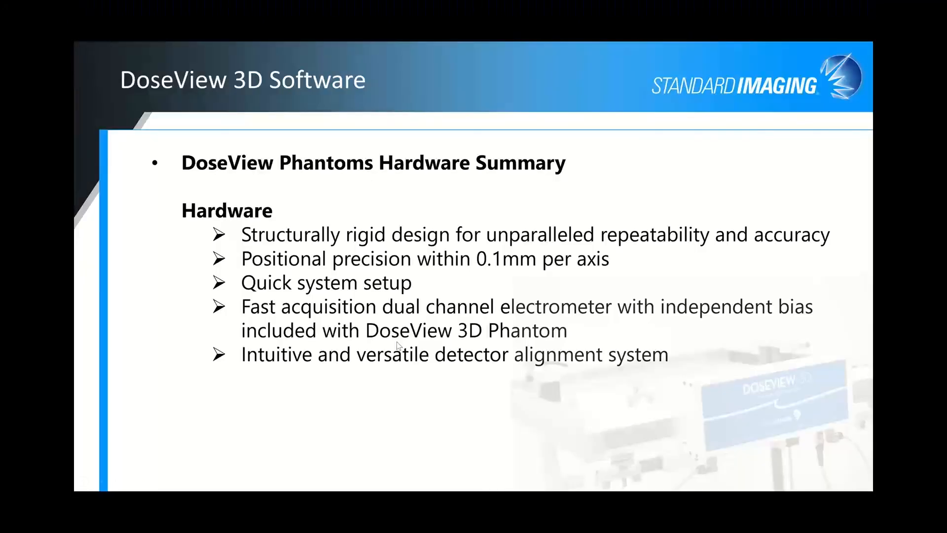